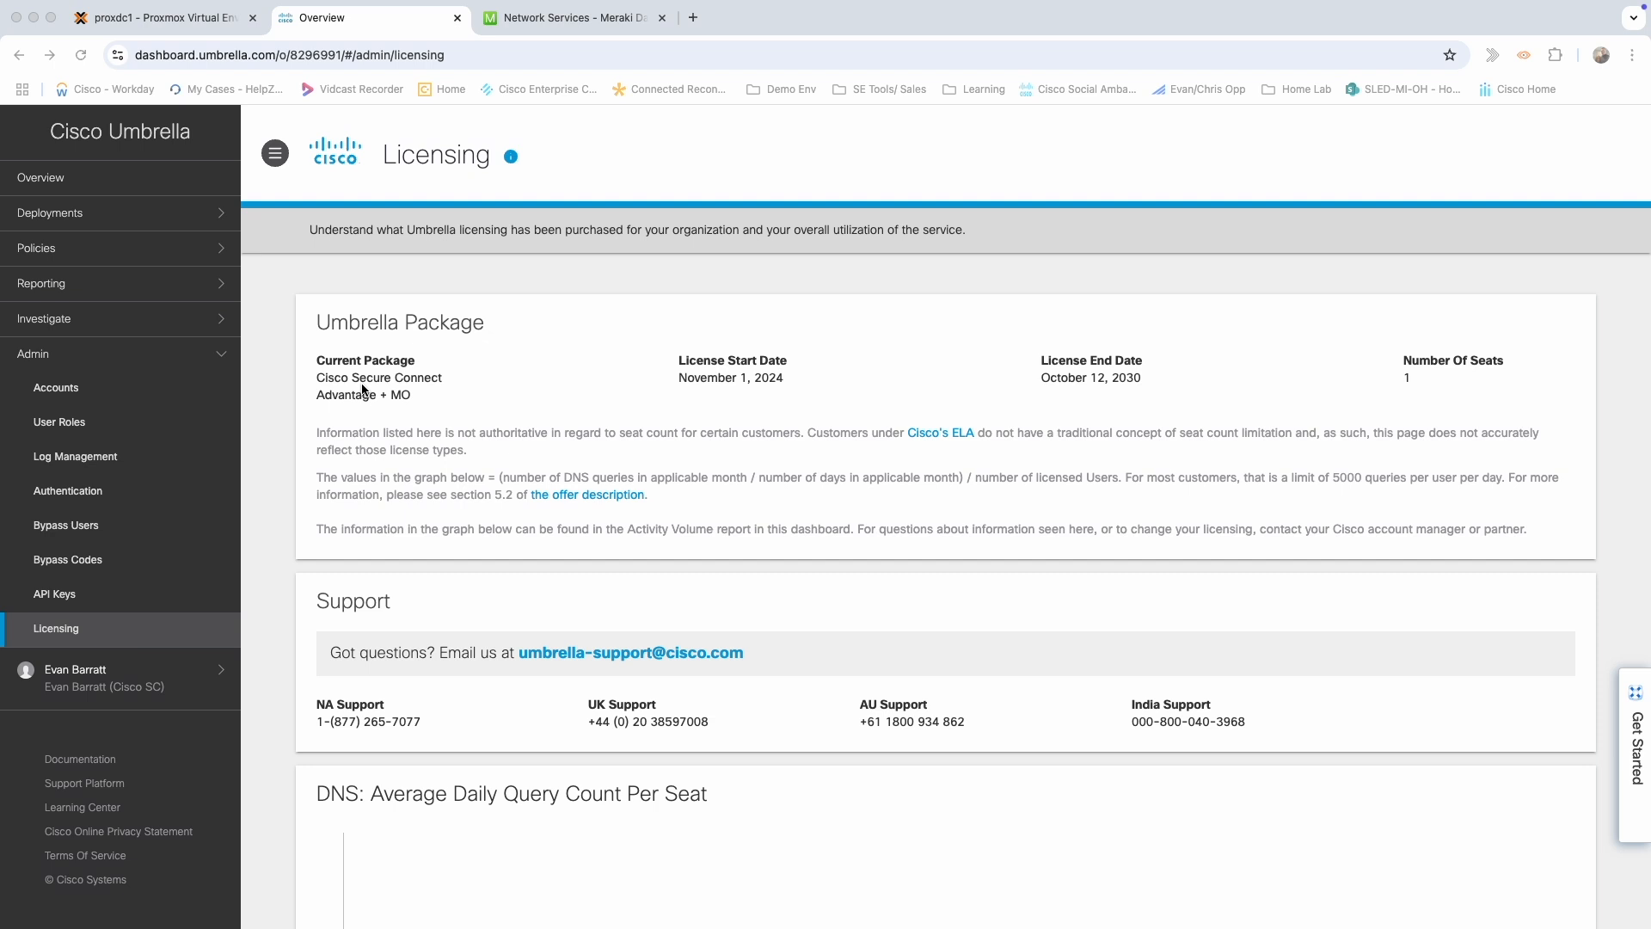
Switch to the Meraki dashboard, try to connect the organization to Umbrella automatically, and open the manual Umbrella API key linking form.
click(579, 18)
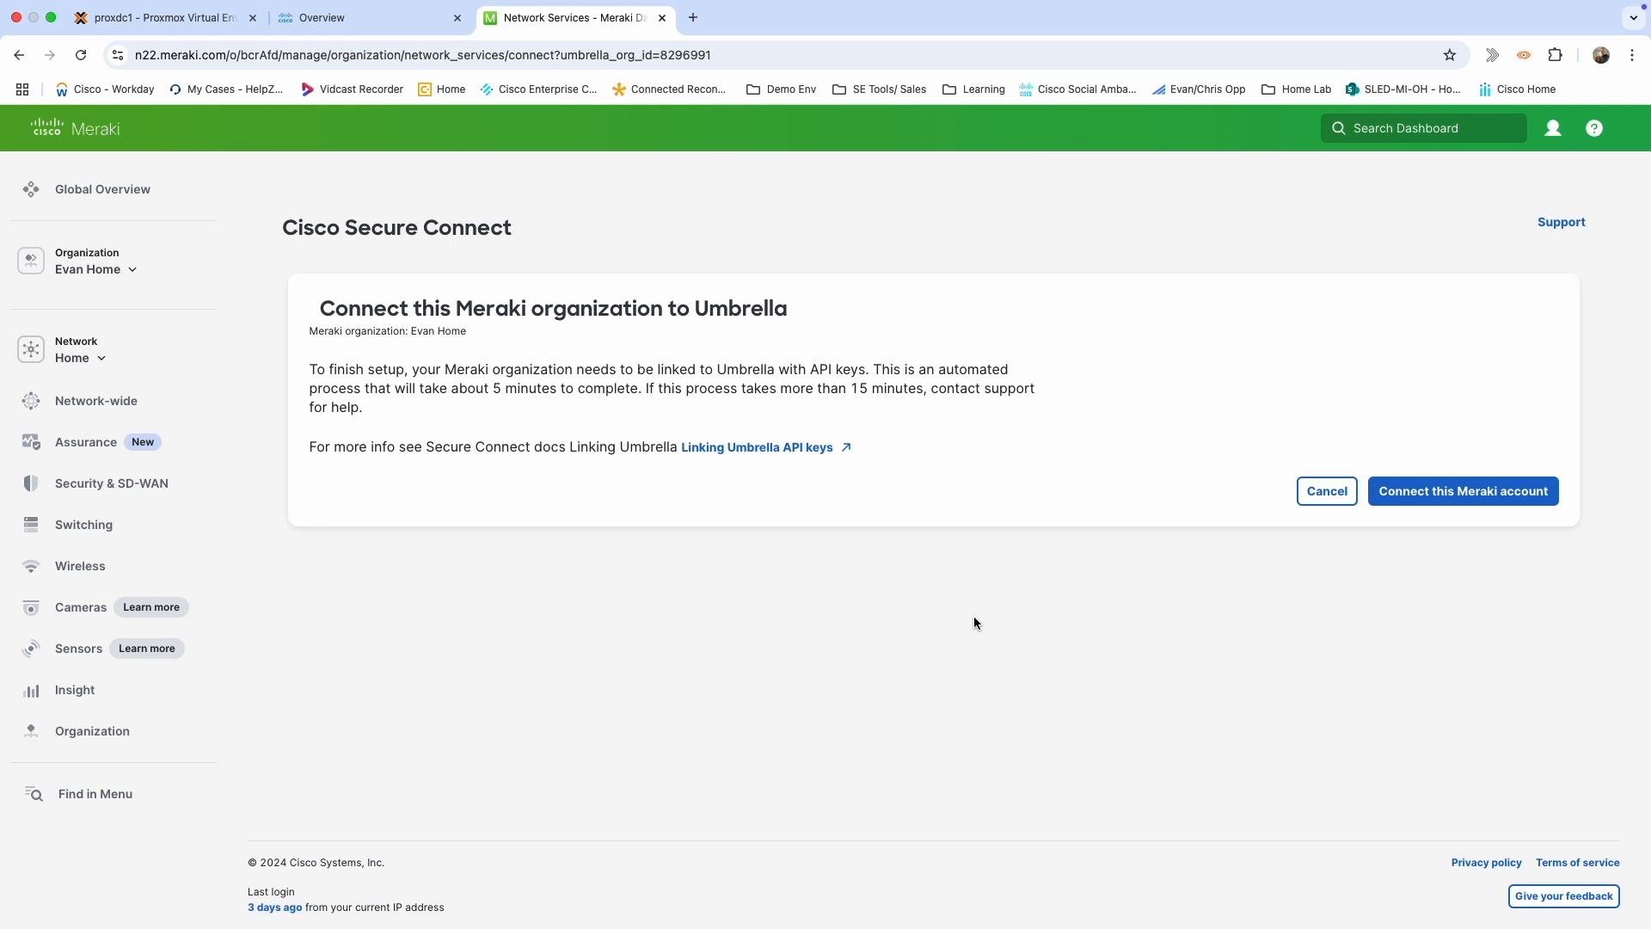
click(1438, 497)
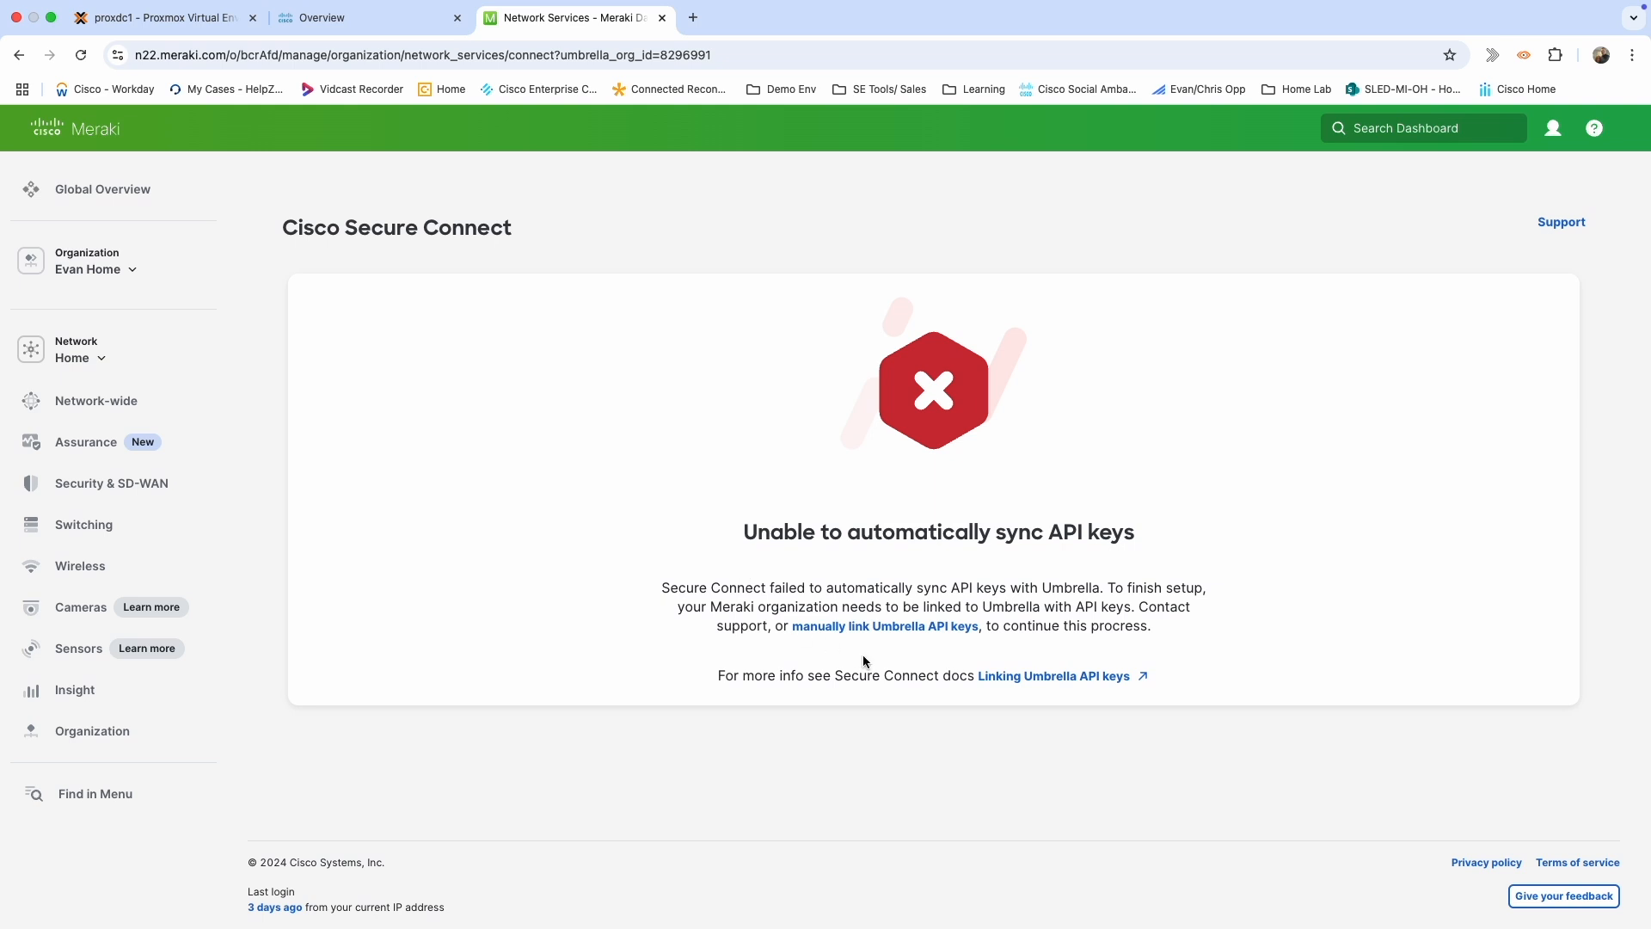
click(879, 633)
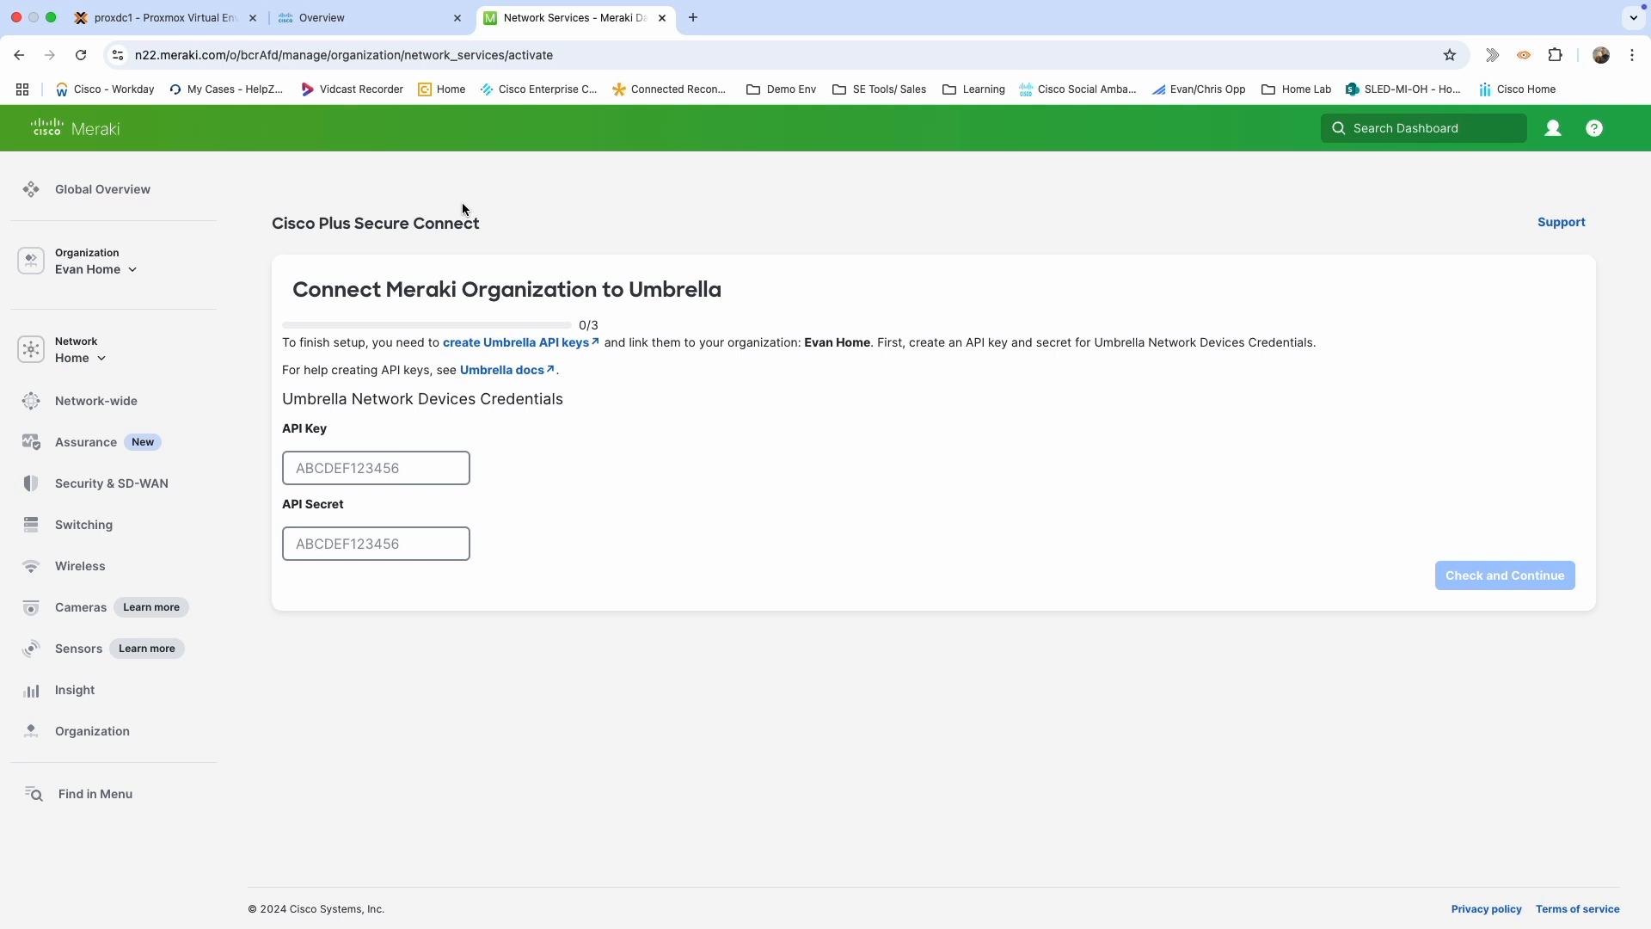
click(350, 538)
click(369, 464)
Switch to the Umbrella dashboard and display the legacy keys in its API key administration.
click(389, 24)
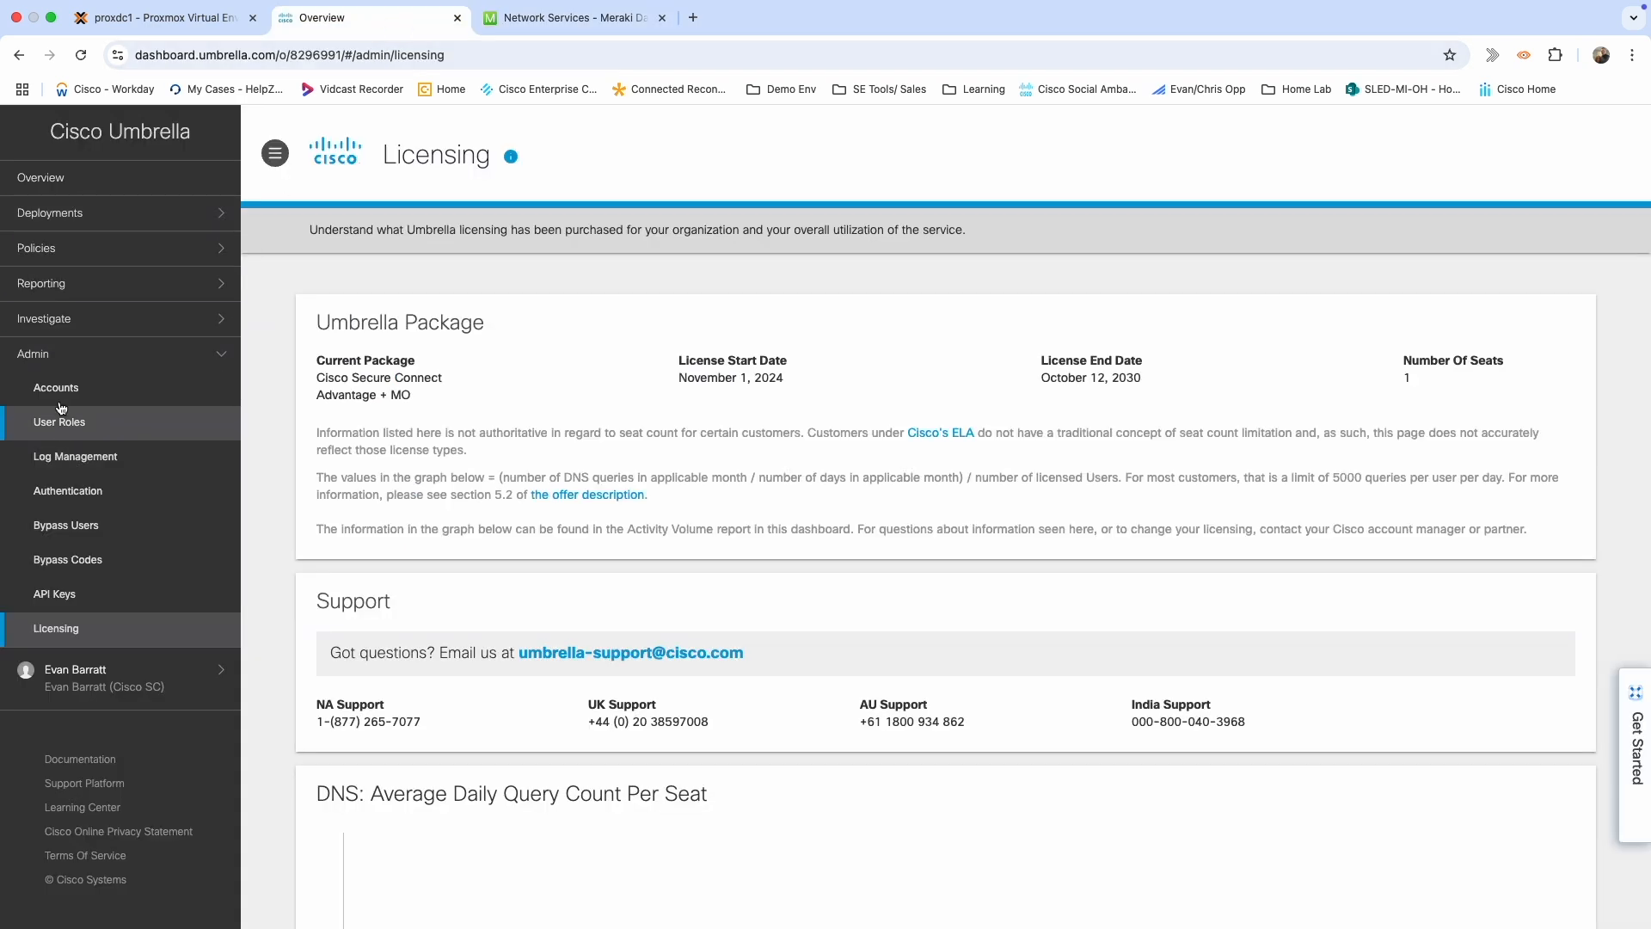
click(54, 597)
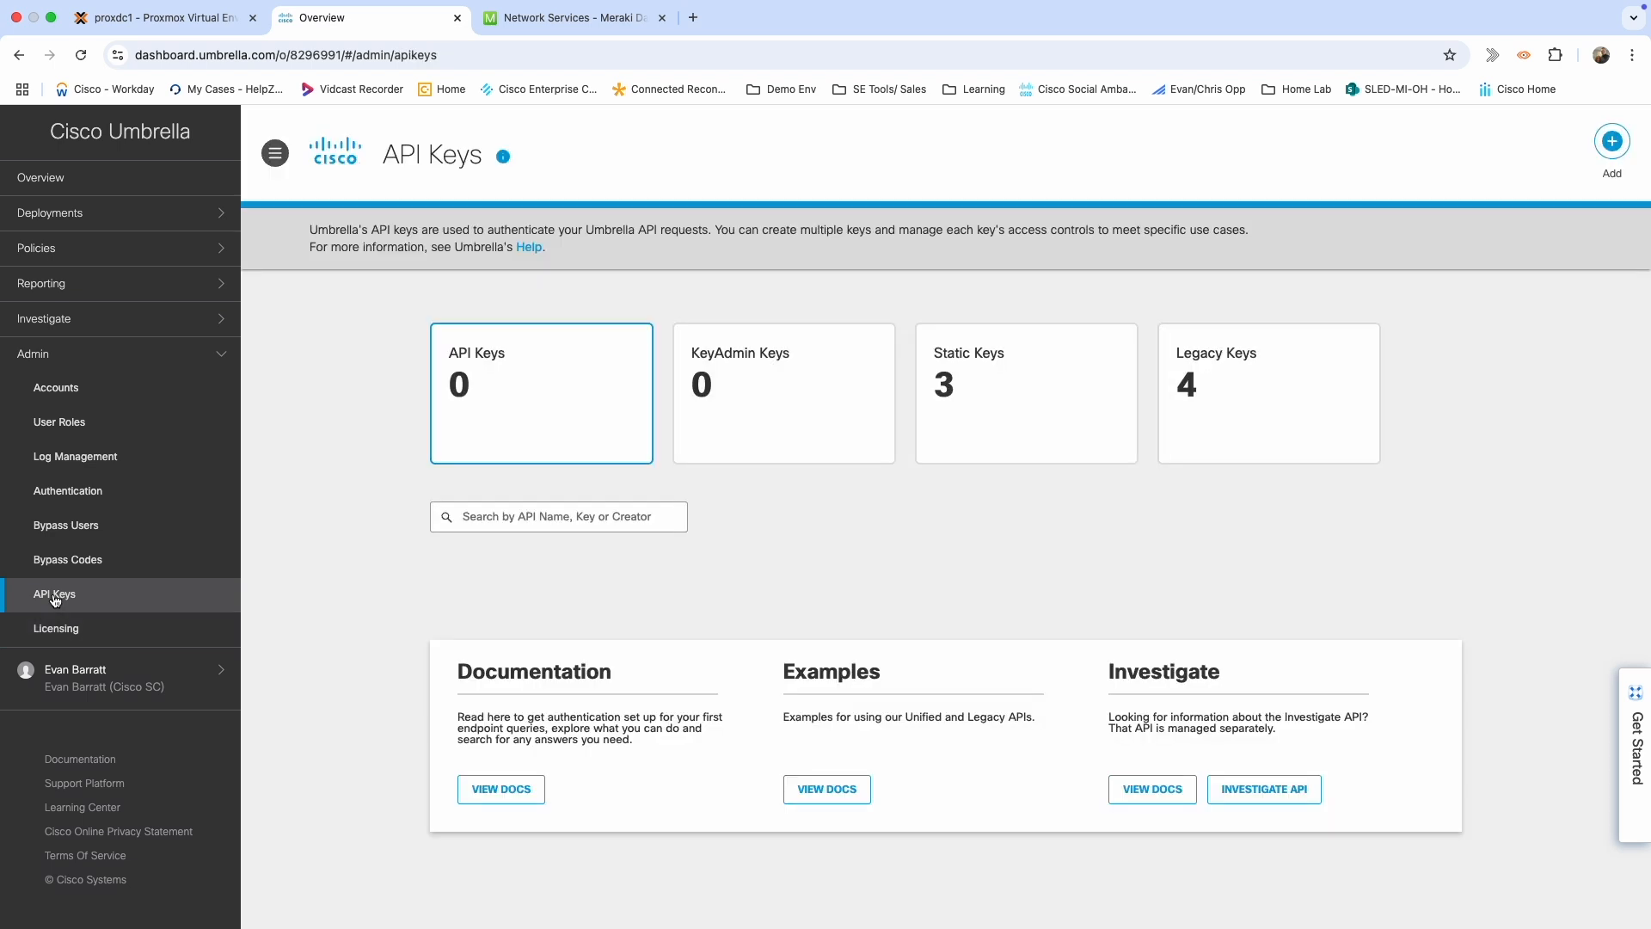
click(1258, 375)
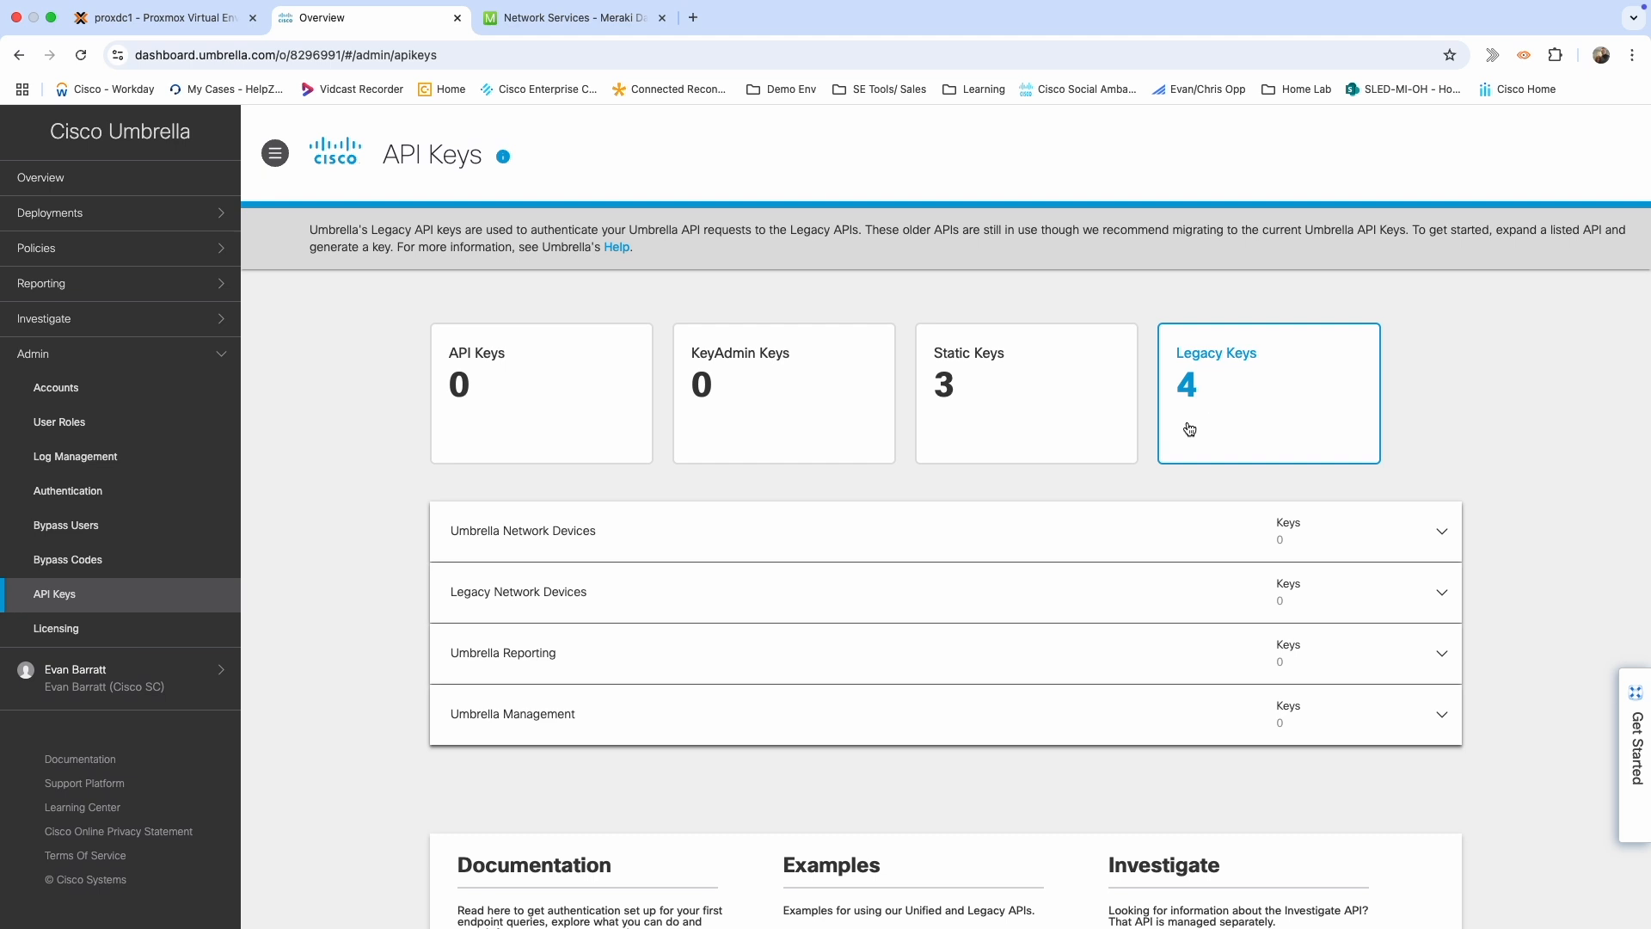
scroll(1189, 428, down, 2)
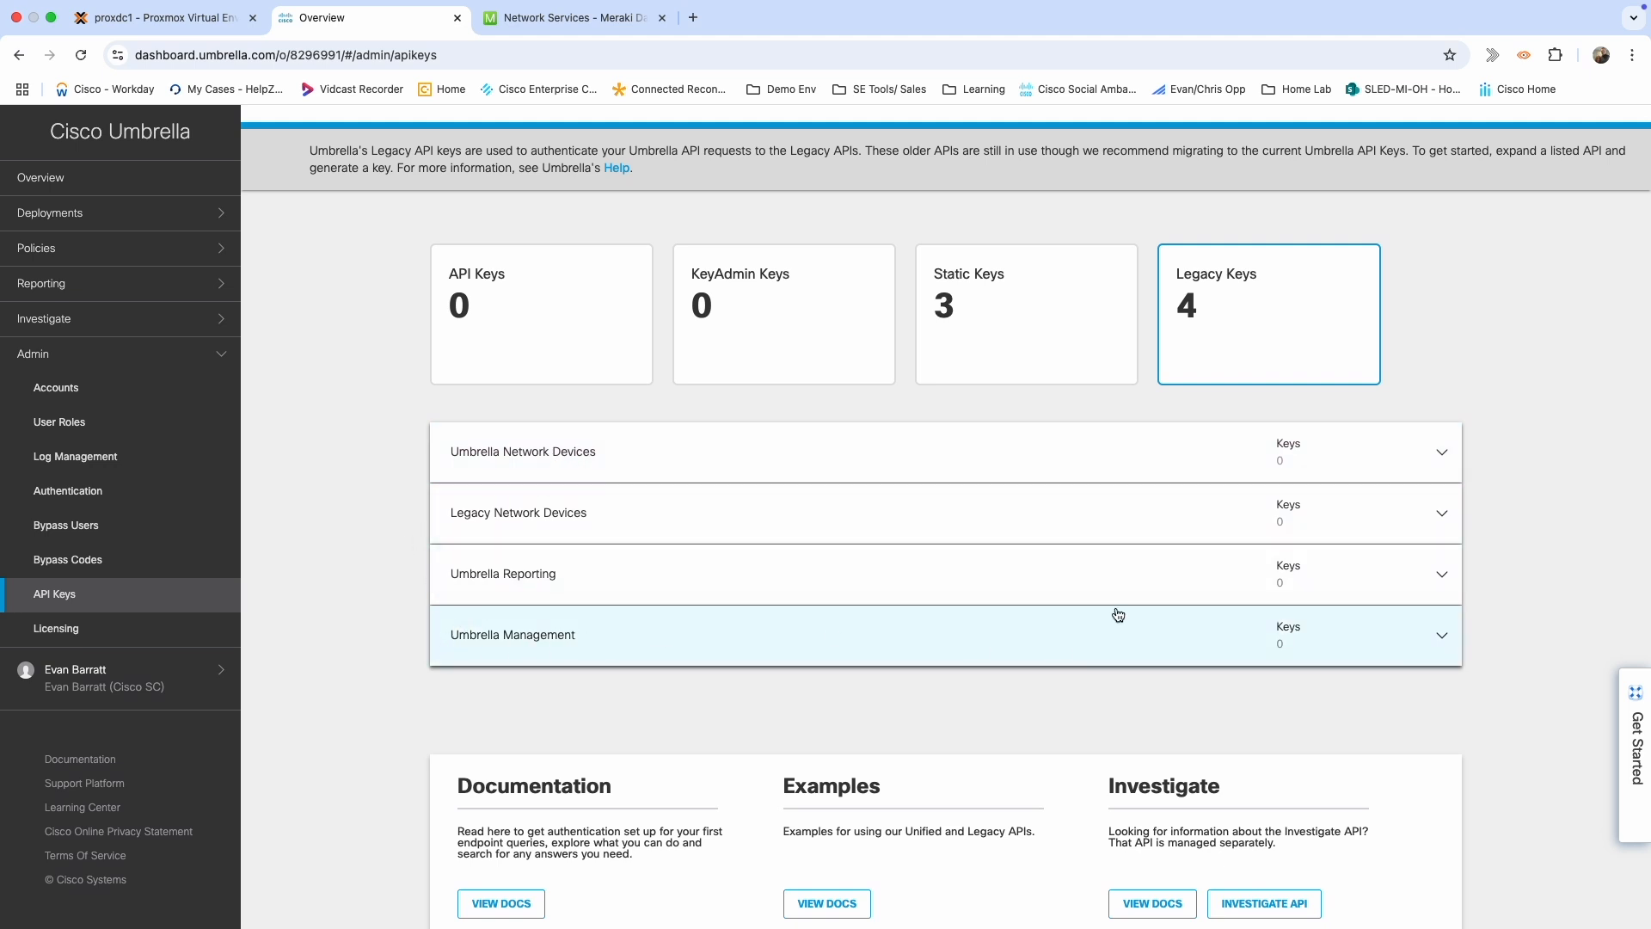
Return to the Meraki dashboard and finish linking the Umbrella Network Devices, Reporting and Management credentials.
click(572, 17)
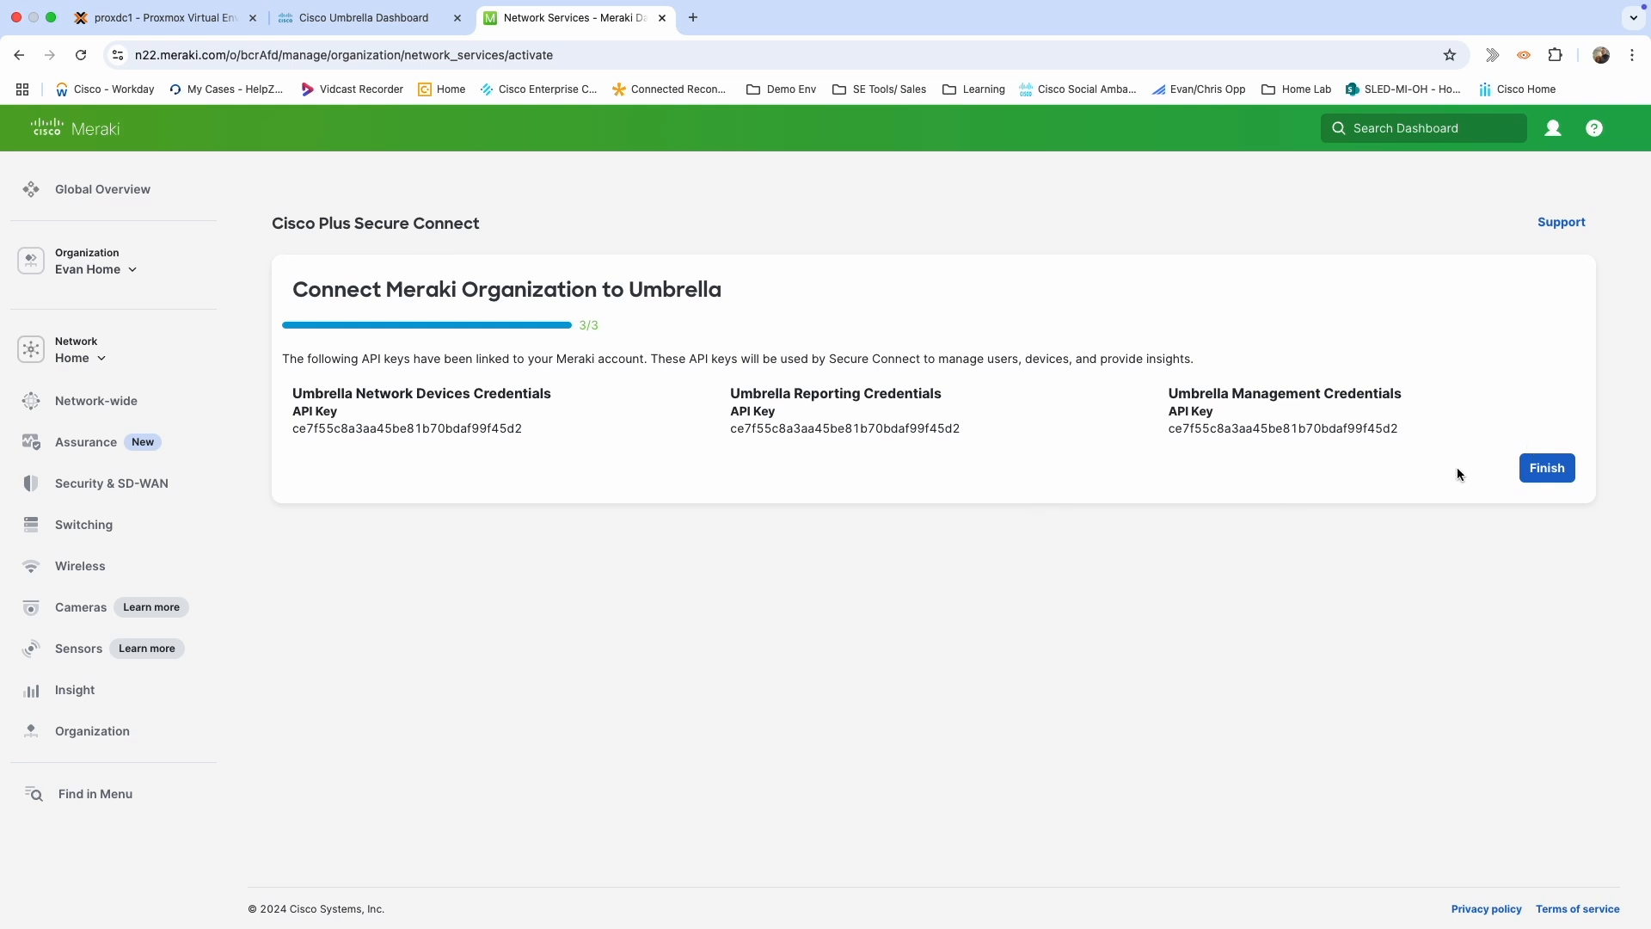
click(1547, 467)
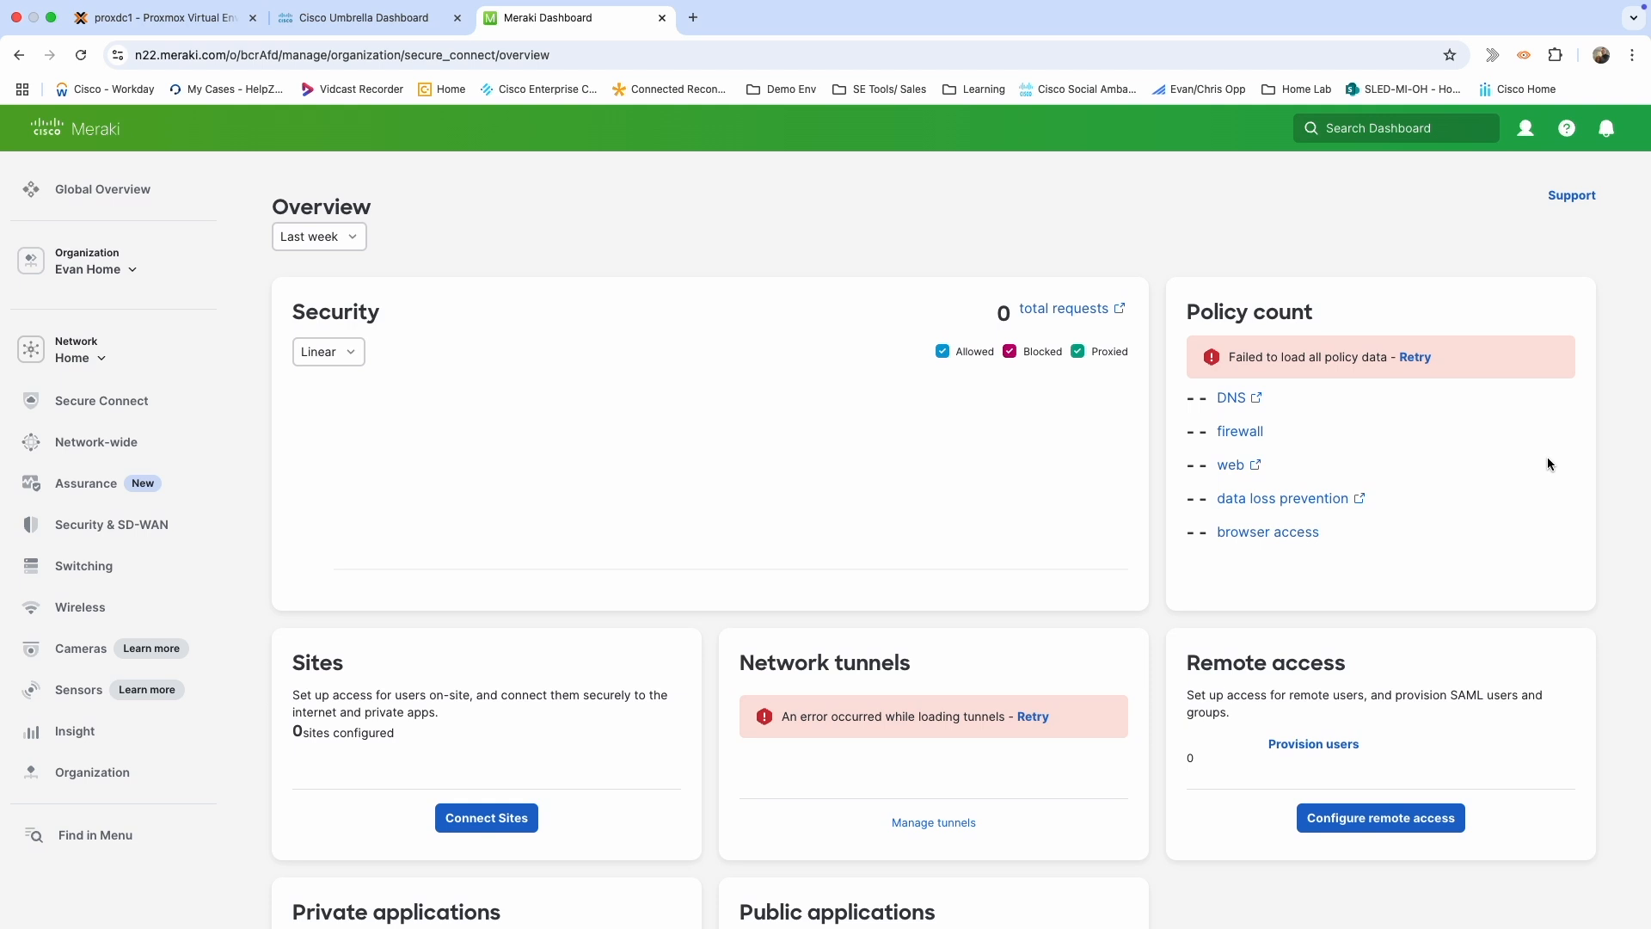
Examine the configuration and deployments of the organization's Cloud On-Ramps.
mouse_move(189, 411)
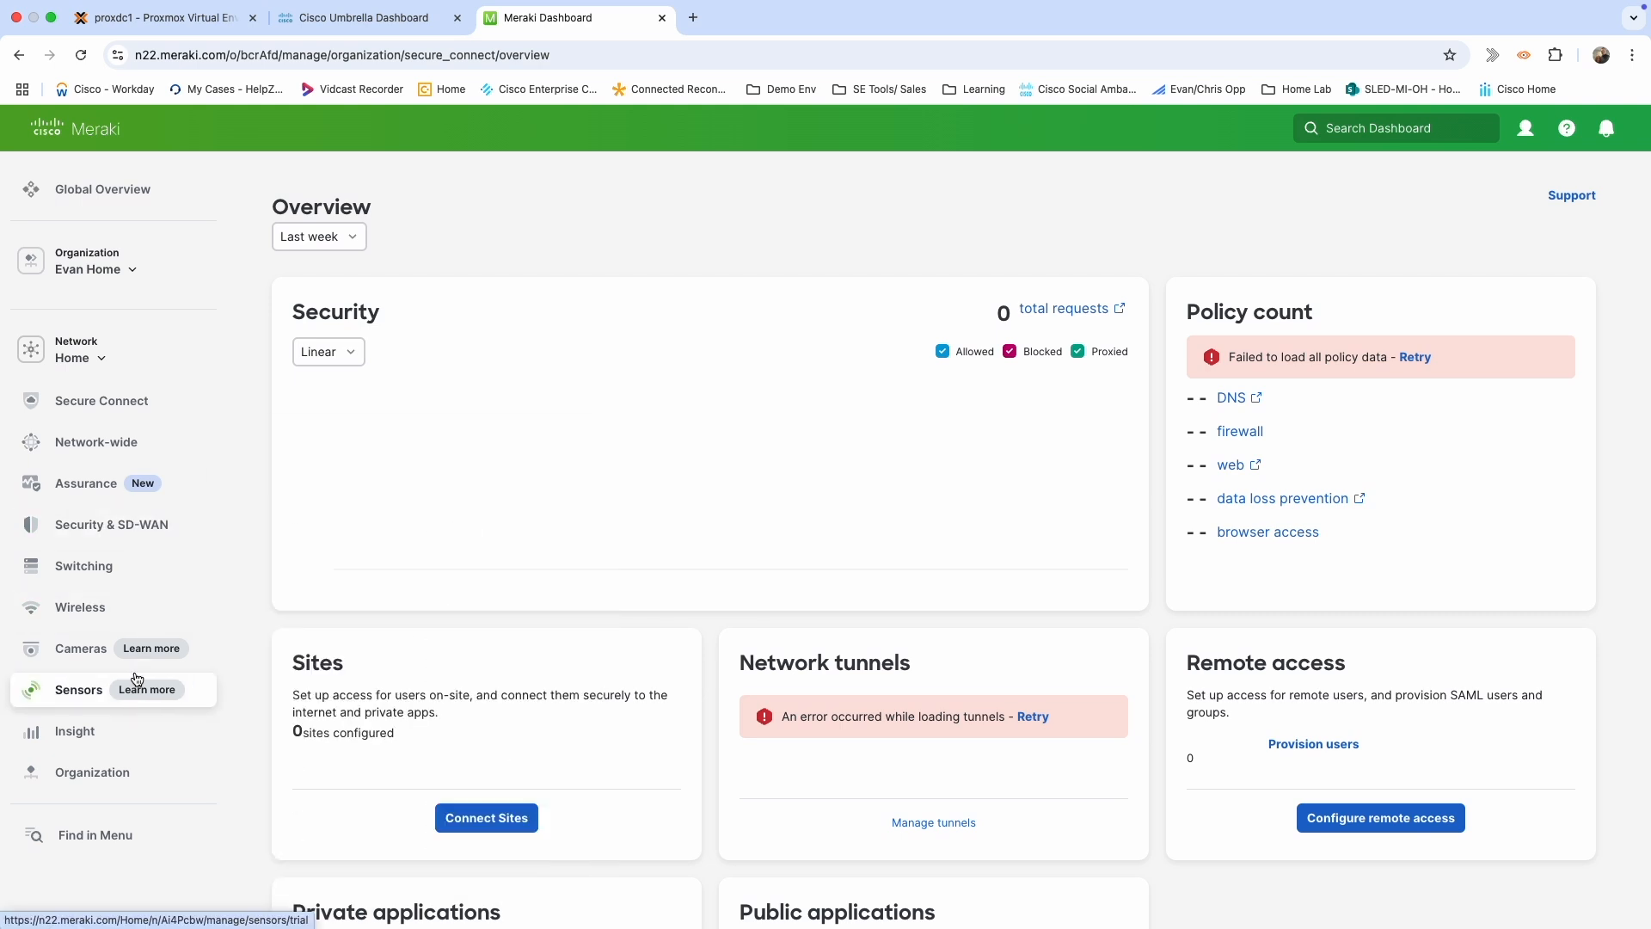
mouse_move(115, 779)
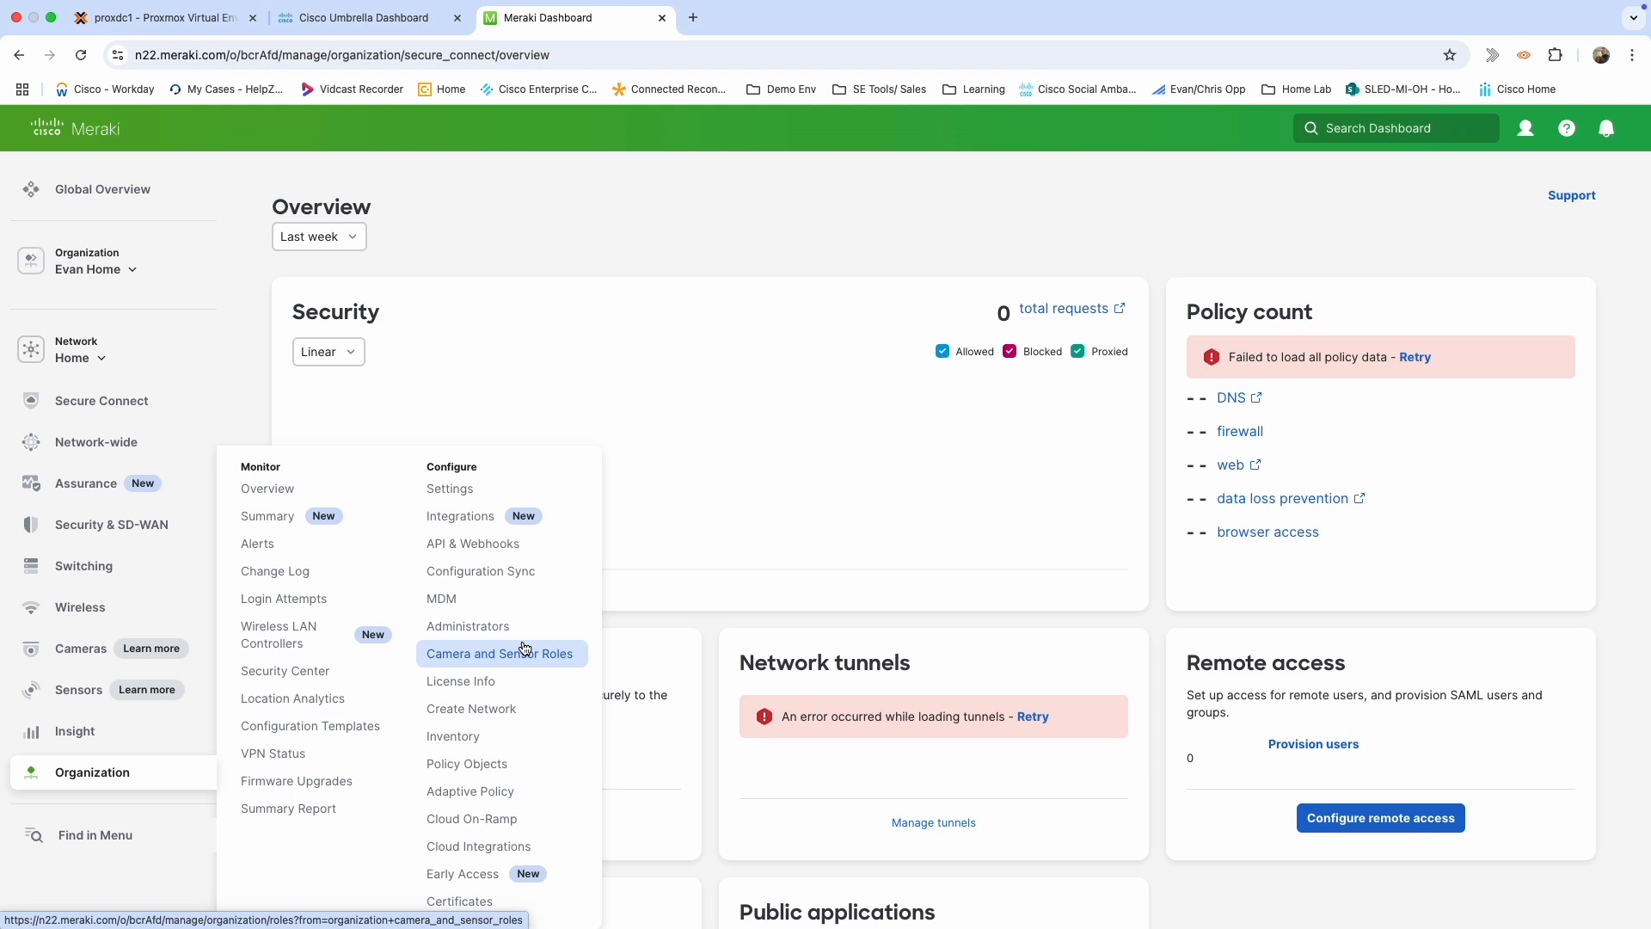
click(481, 831)
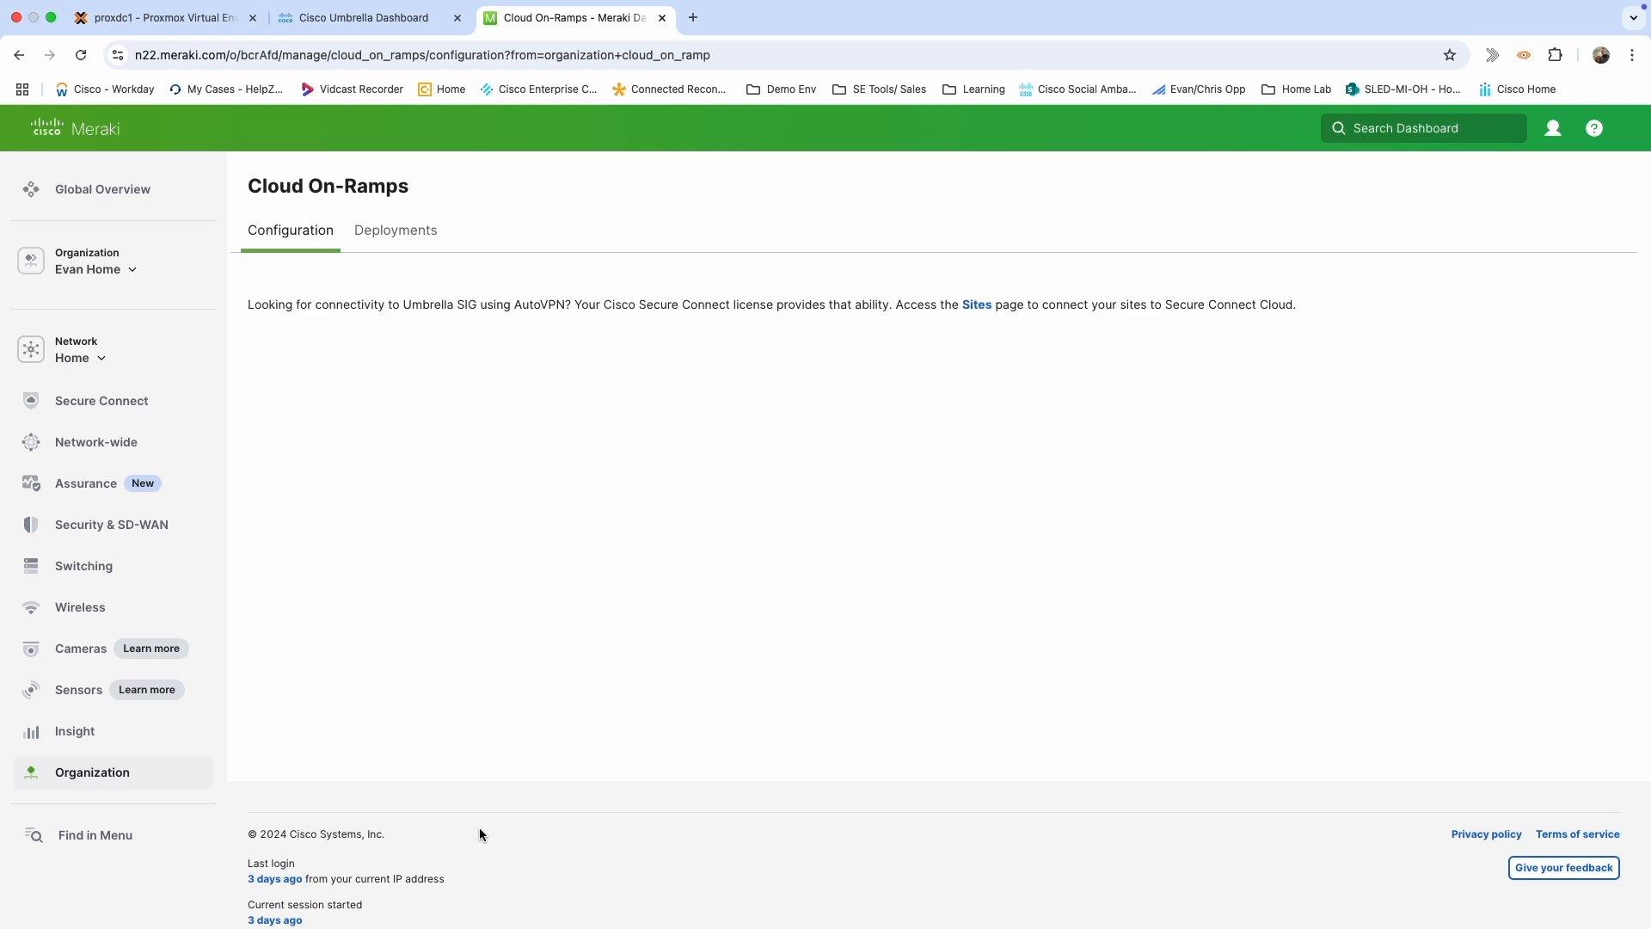
click(403, 239)
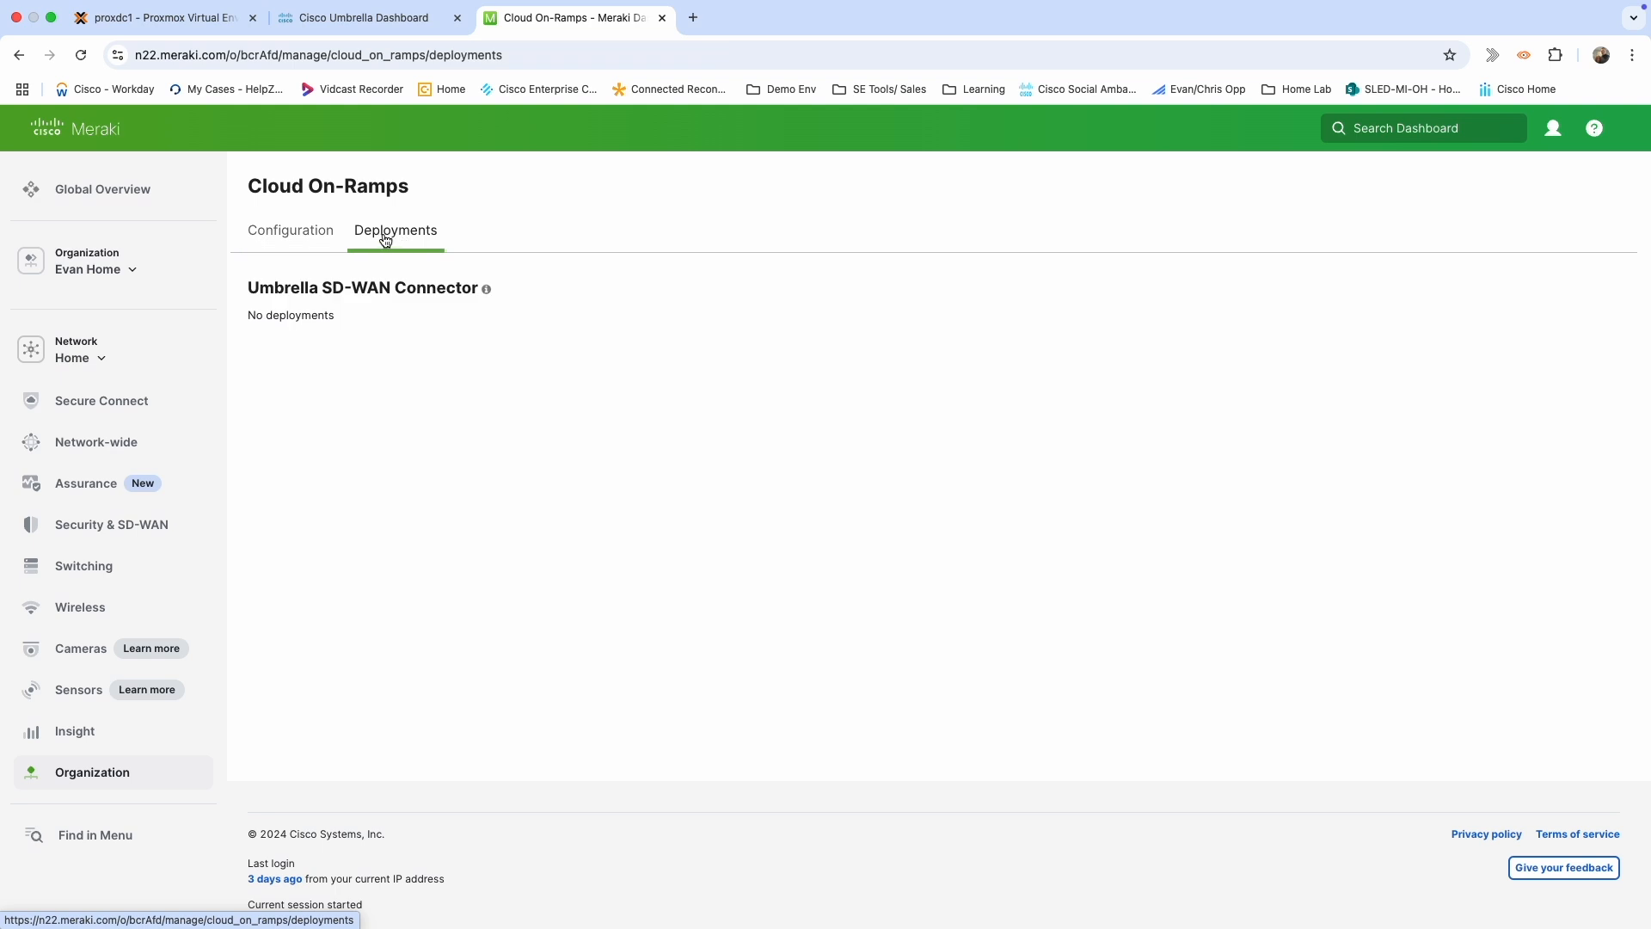
click(301, 239)
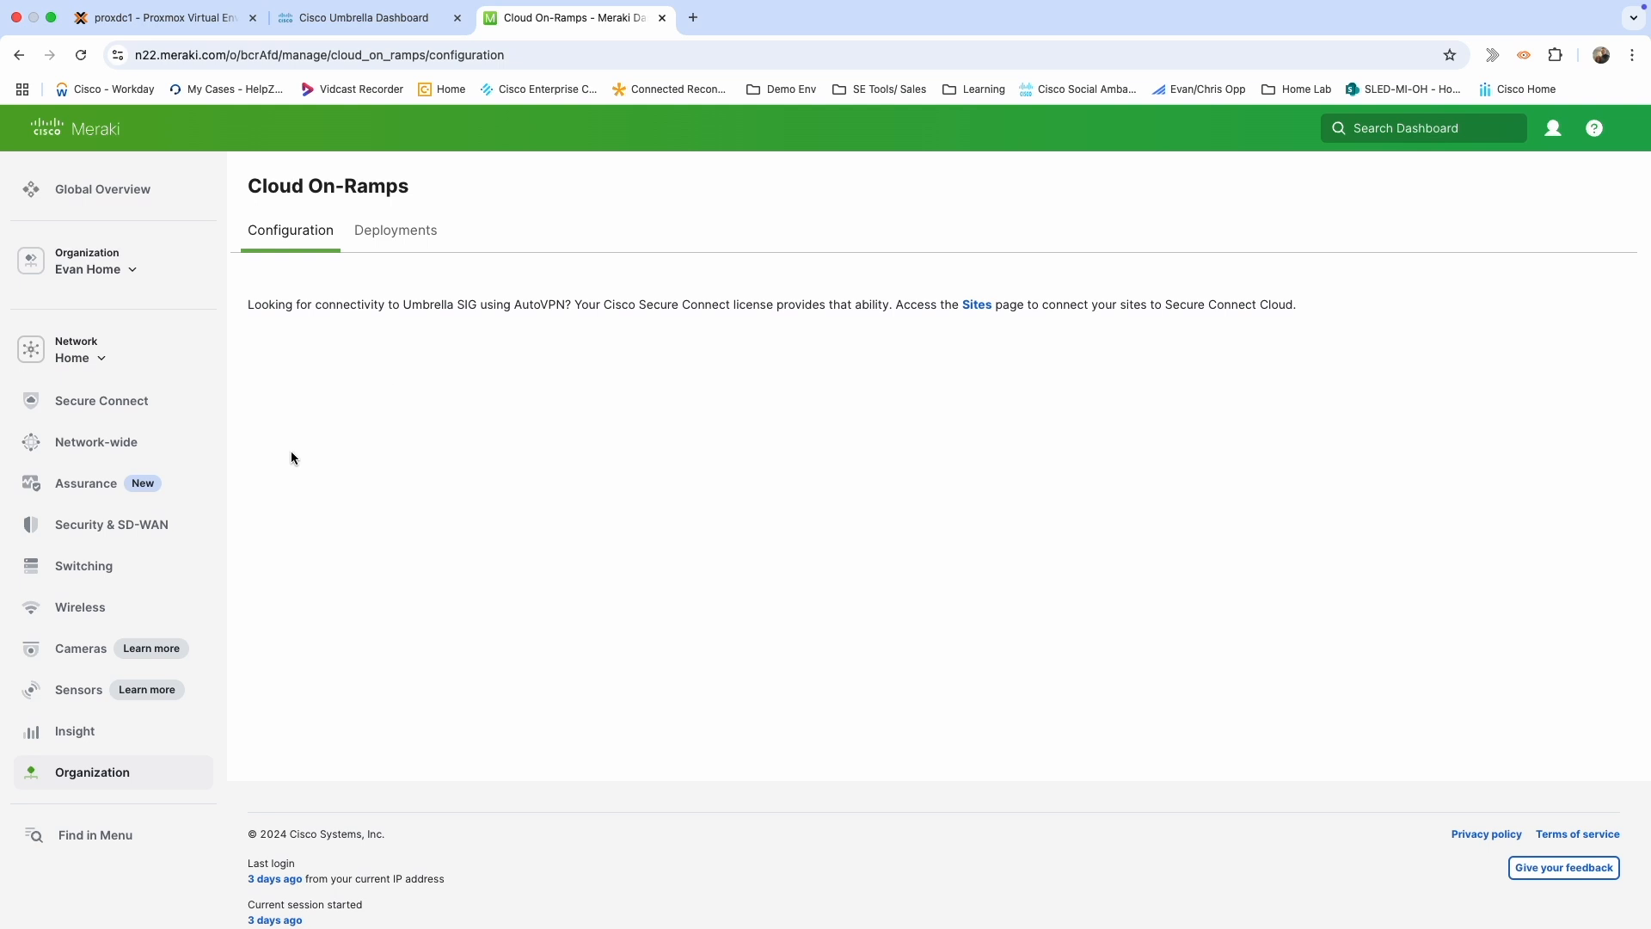
Open the Secure Connect overview and examine its security, policy, site, tunnel, remote access and application summaries.
mouse_move(102, 400)
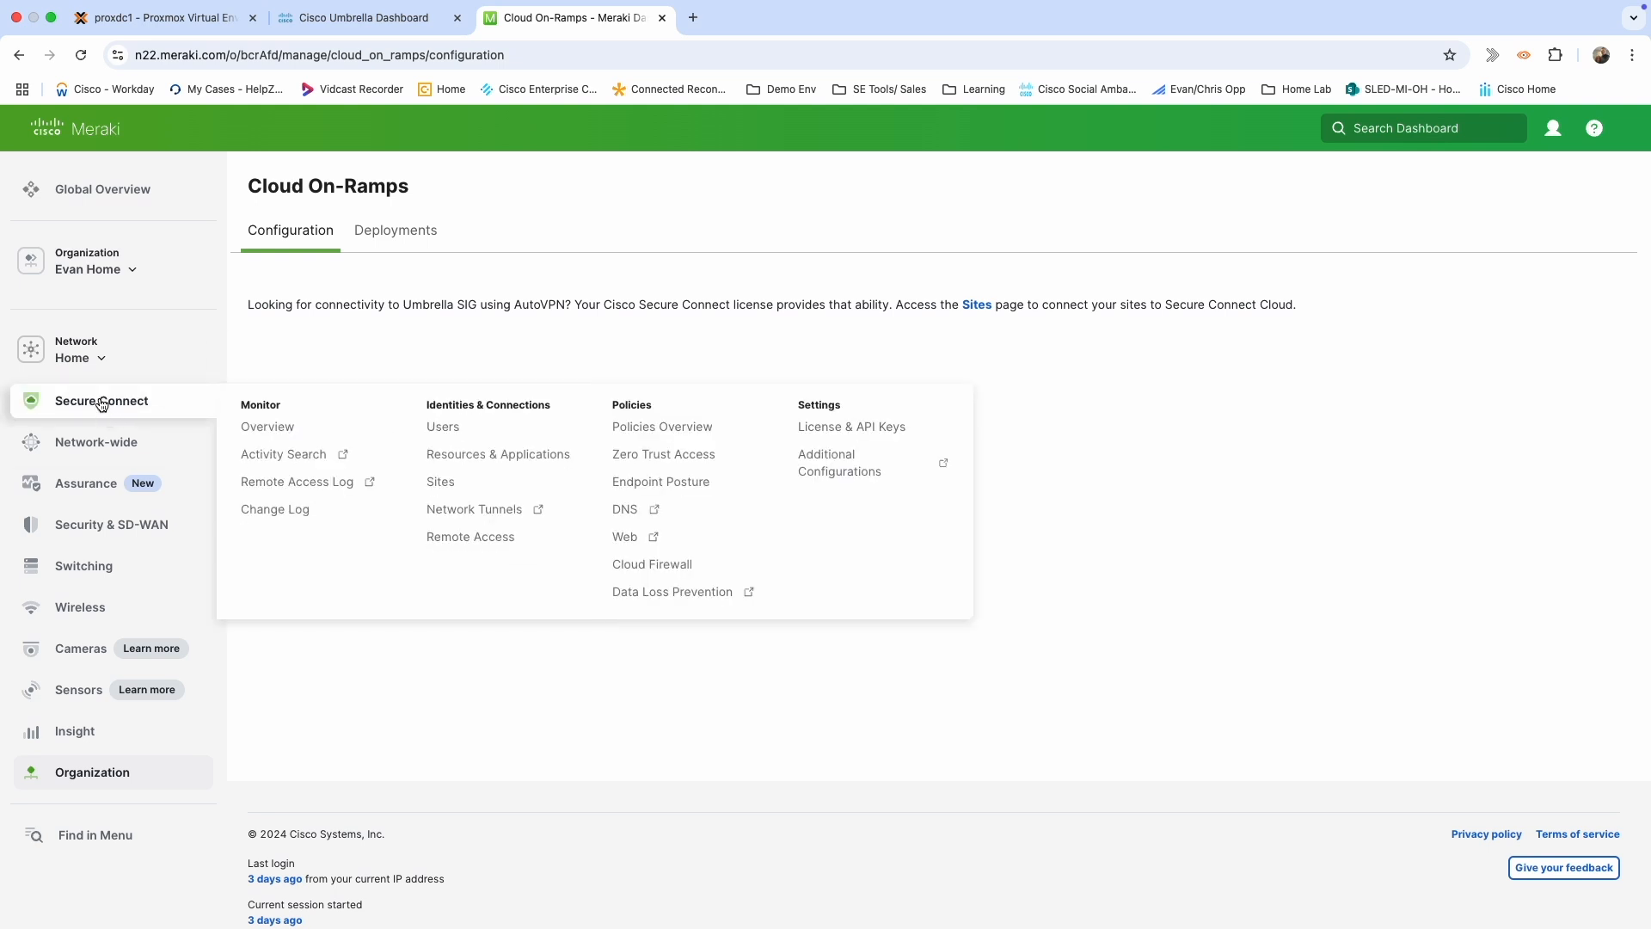
click(270, 431)
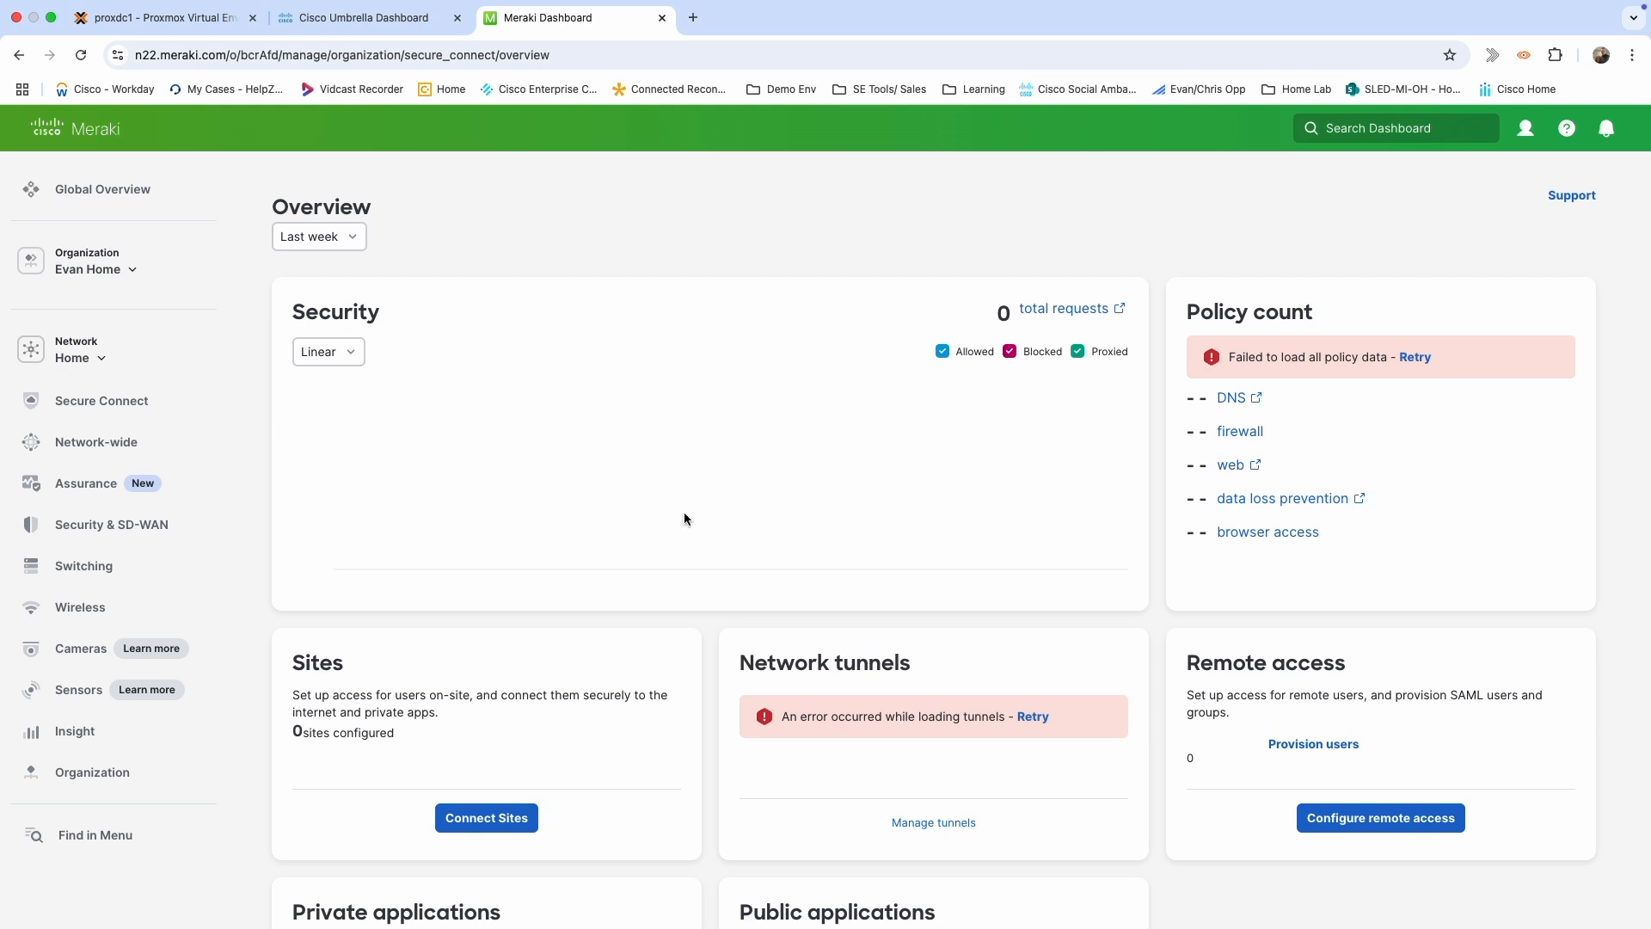
scroll(683, 518, down, 4)
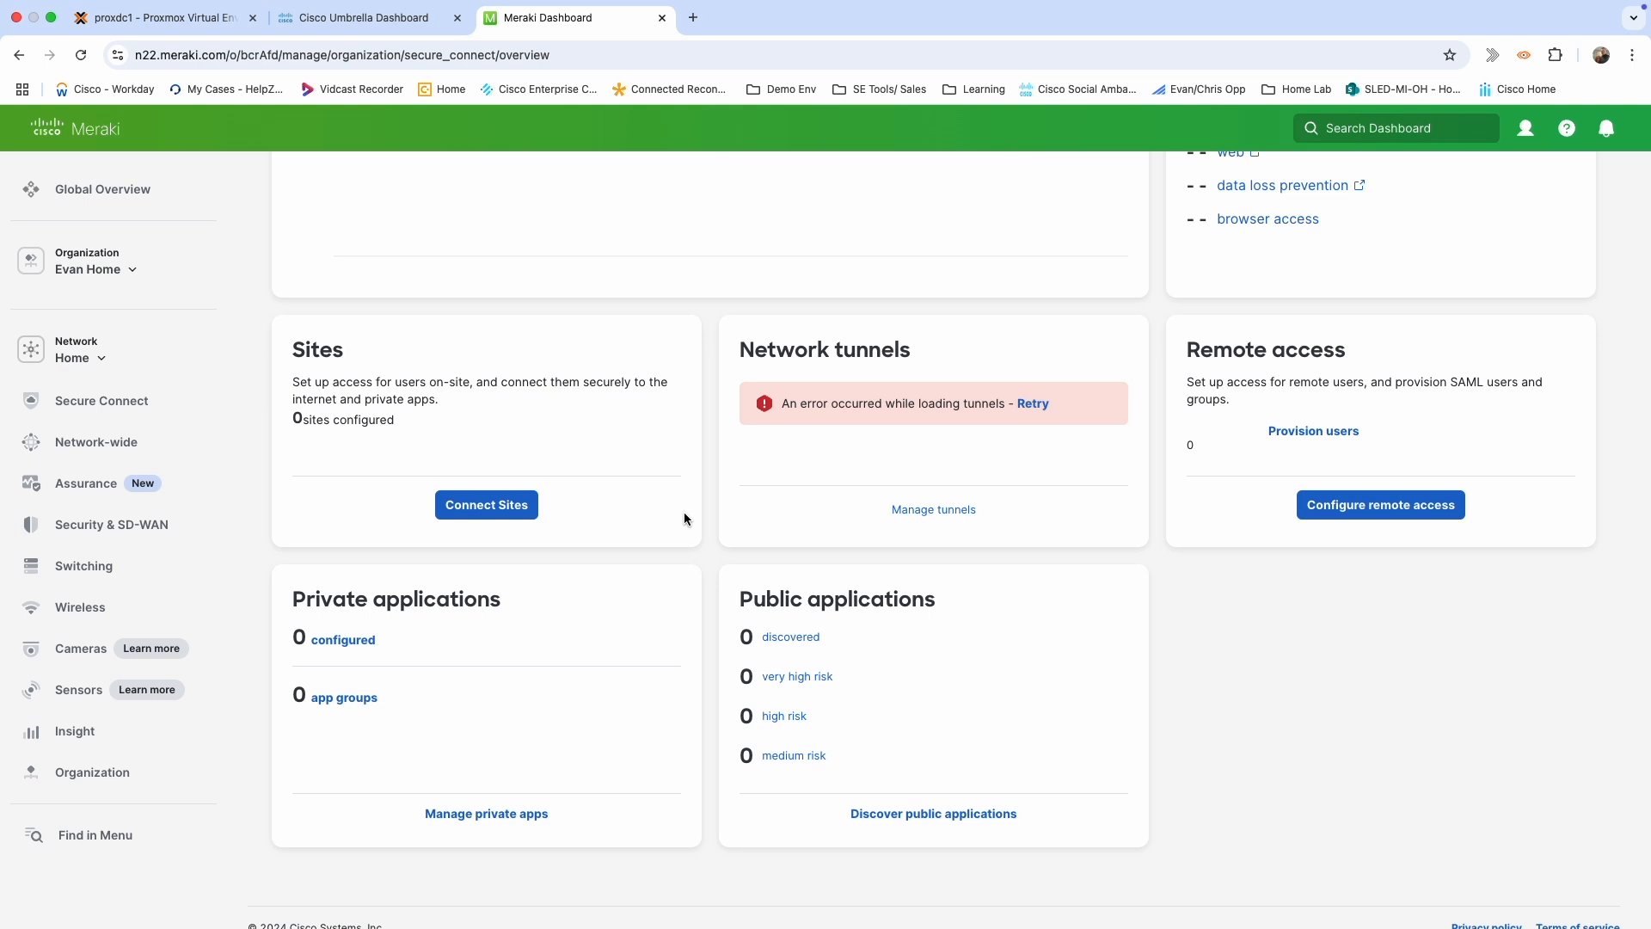
scroll(685, 514, up, 3)
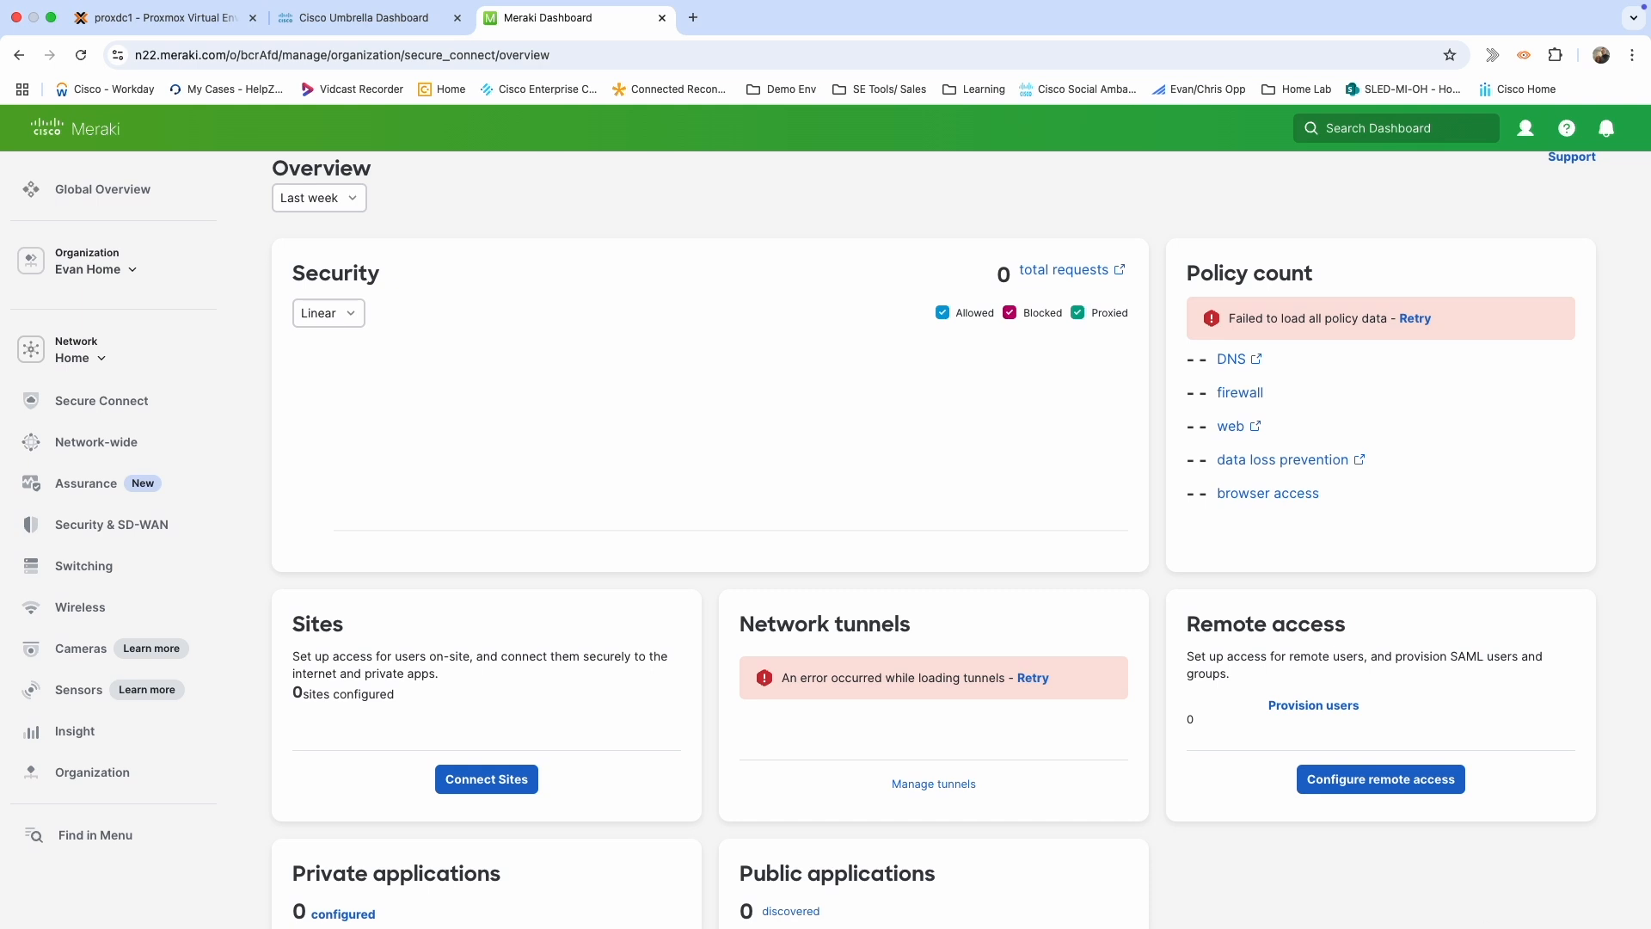
scroll(884, 551, down, 1)
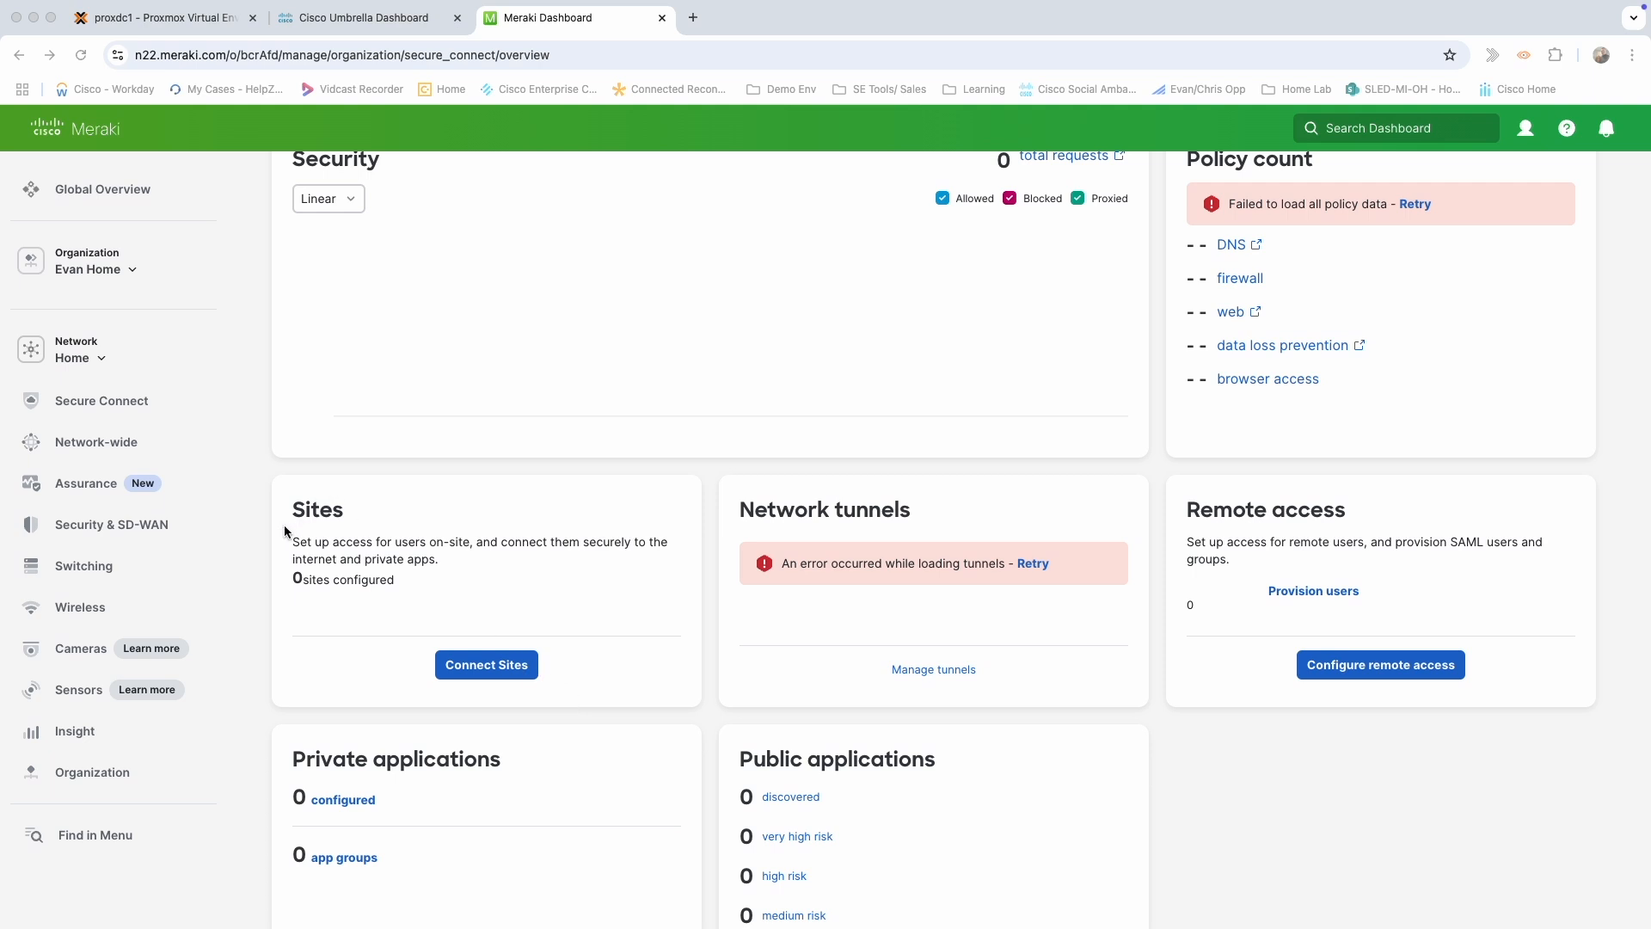
Onboard the Home - appliance Meraki network as a Secure Connect site in the US Northeast region and save the enrollment.
click(487, 667)
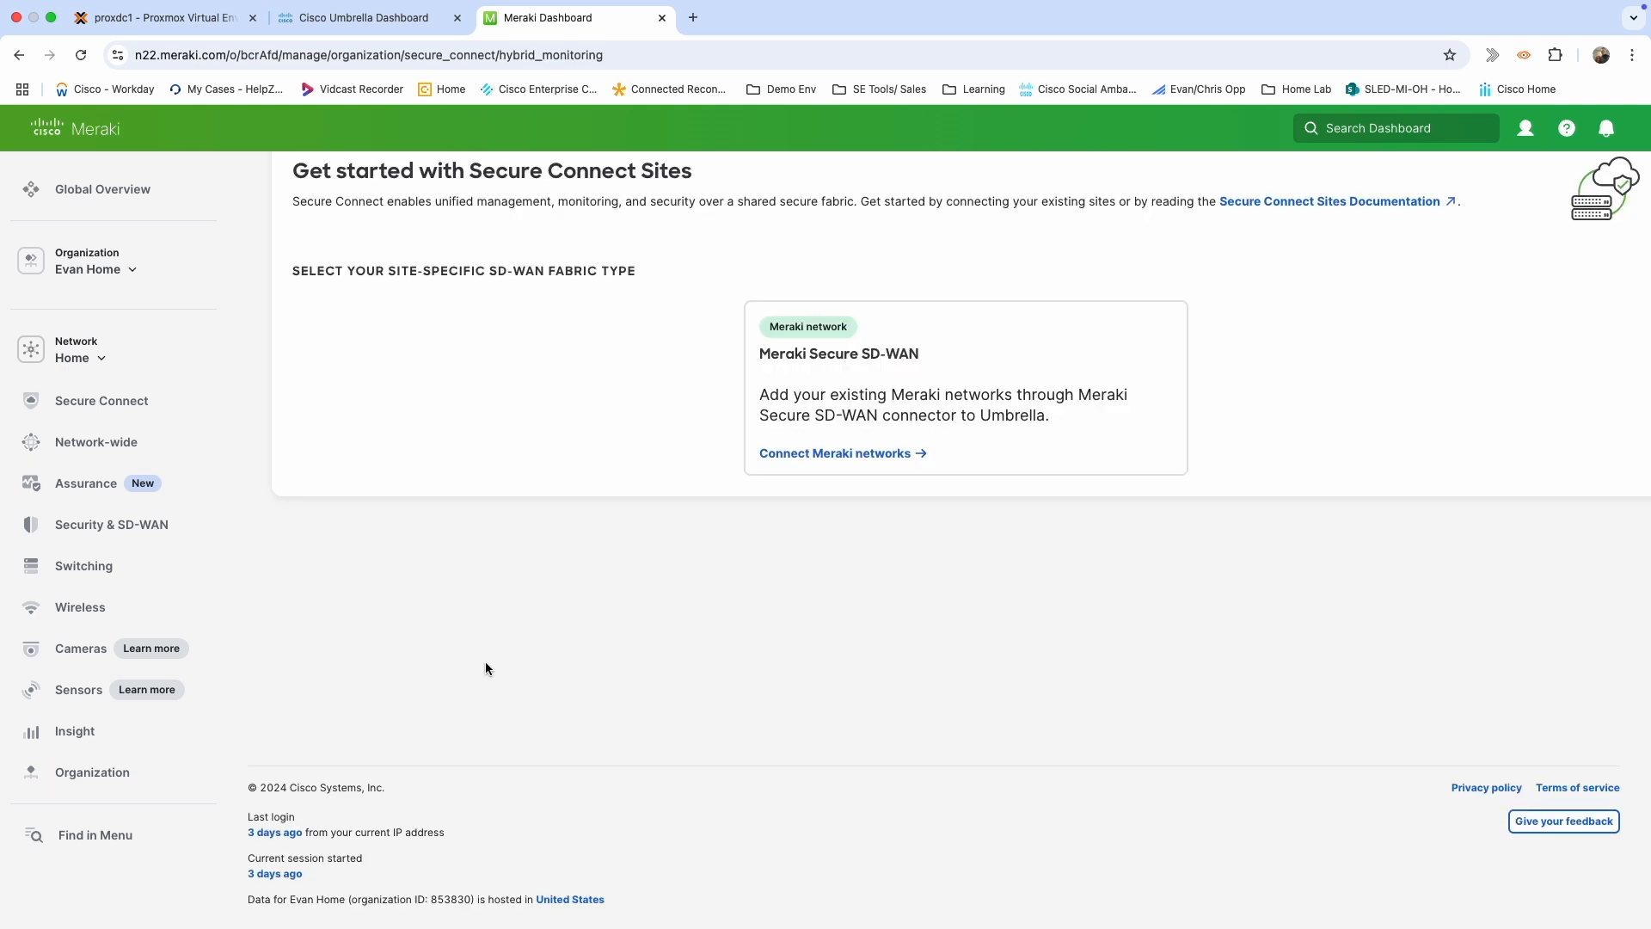
click(860, 456)
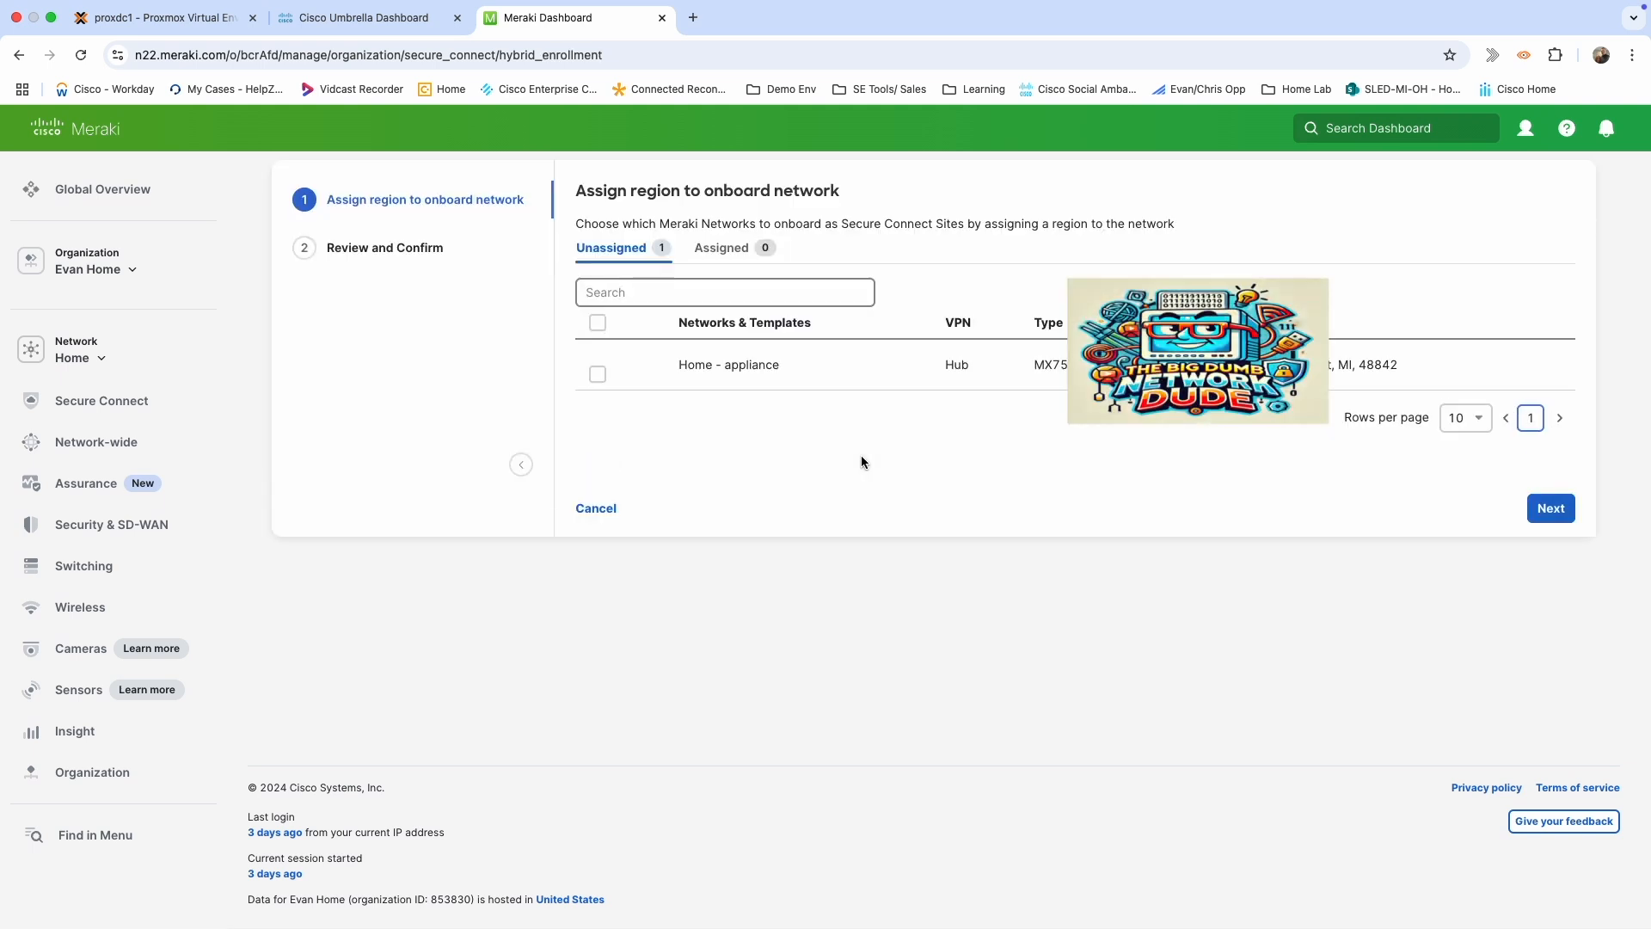
click(598, 373)
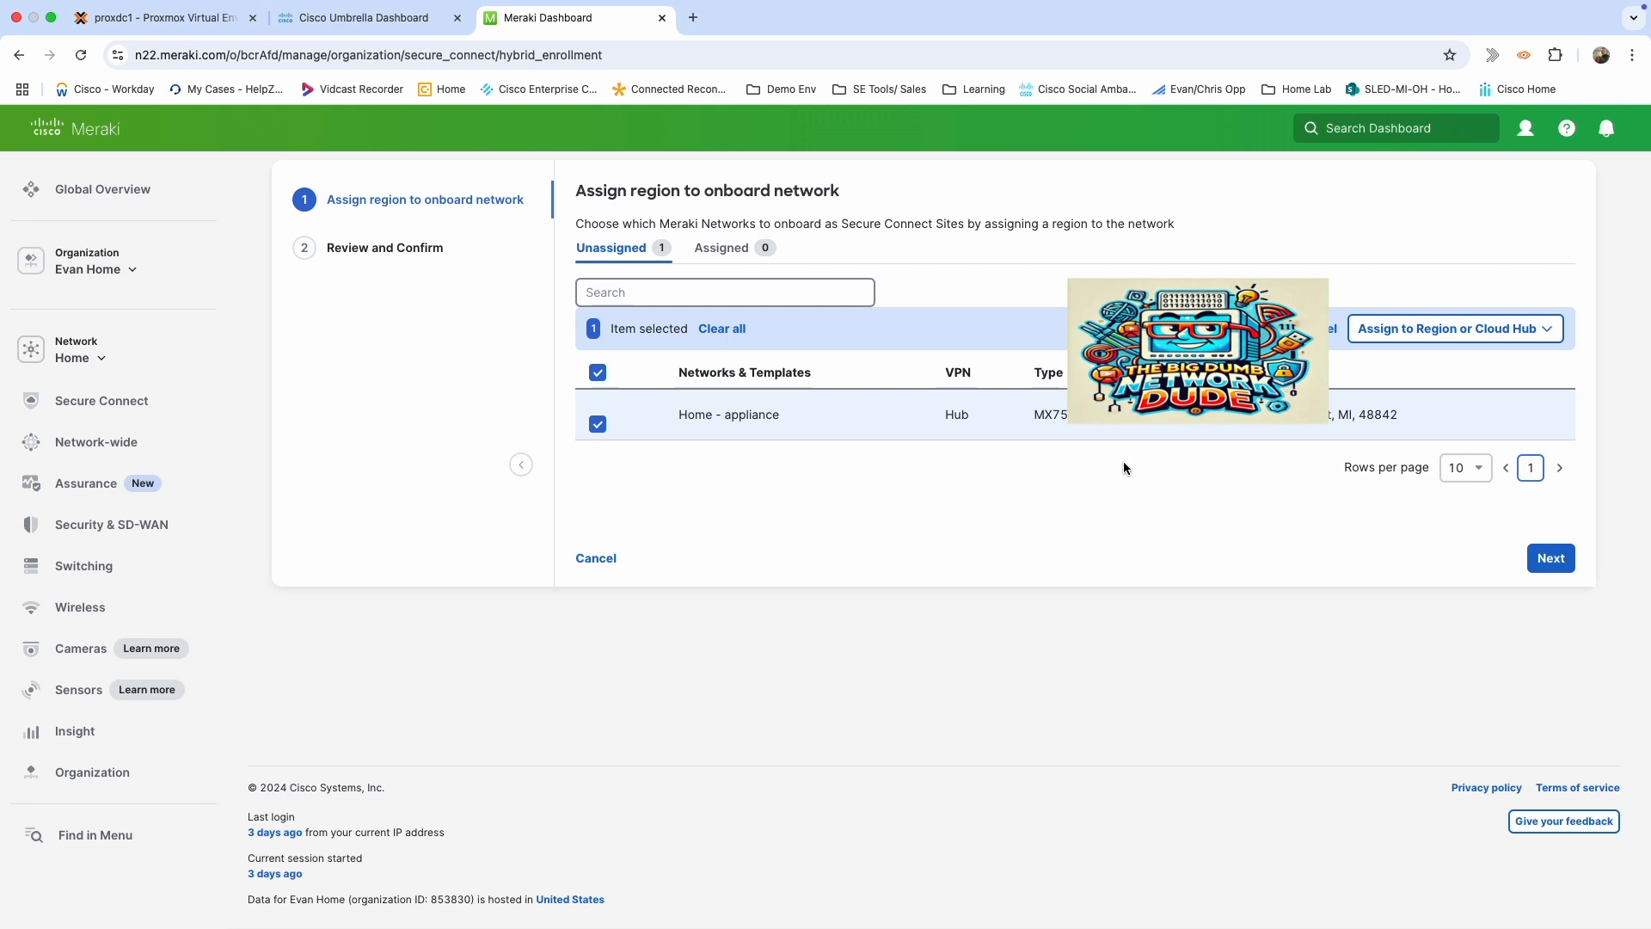
click(1545, 328)
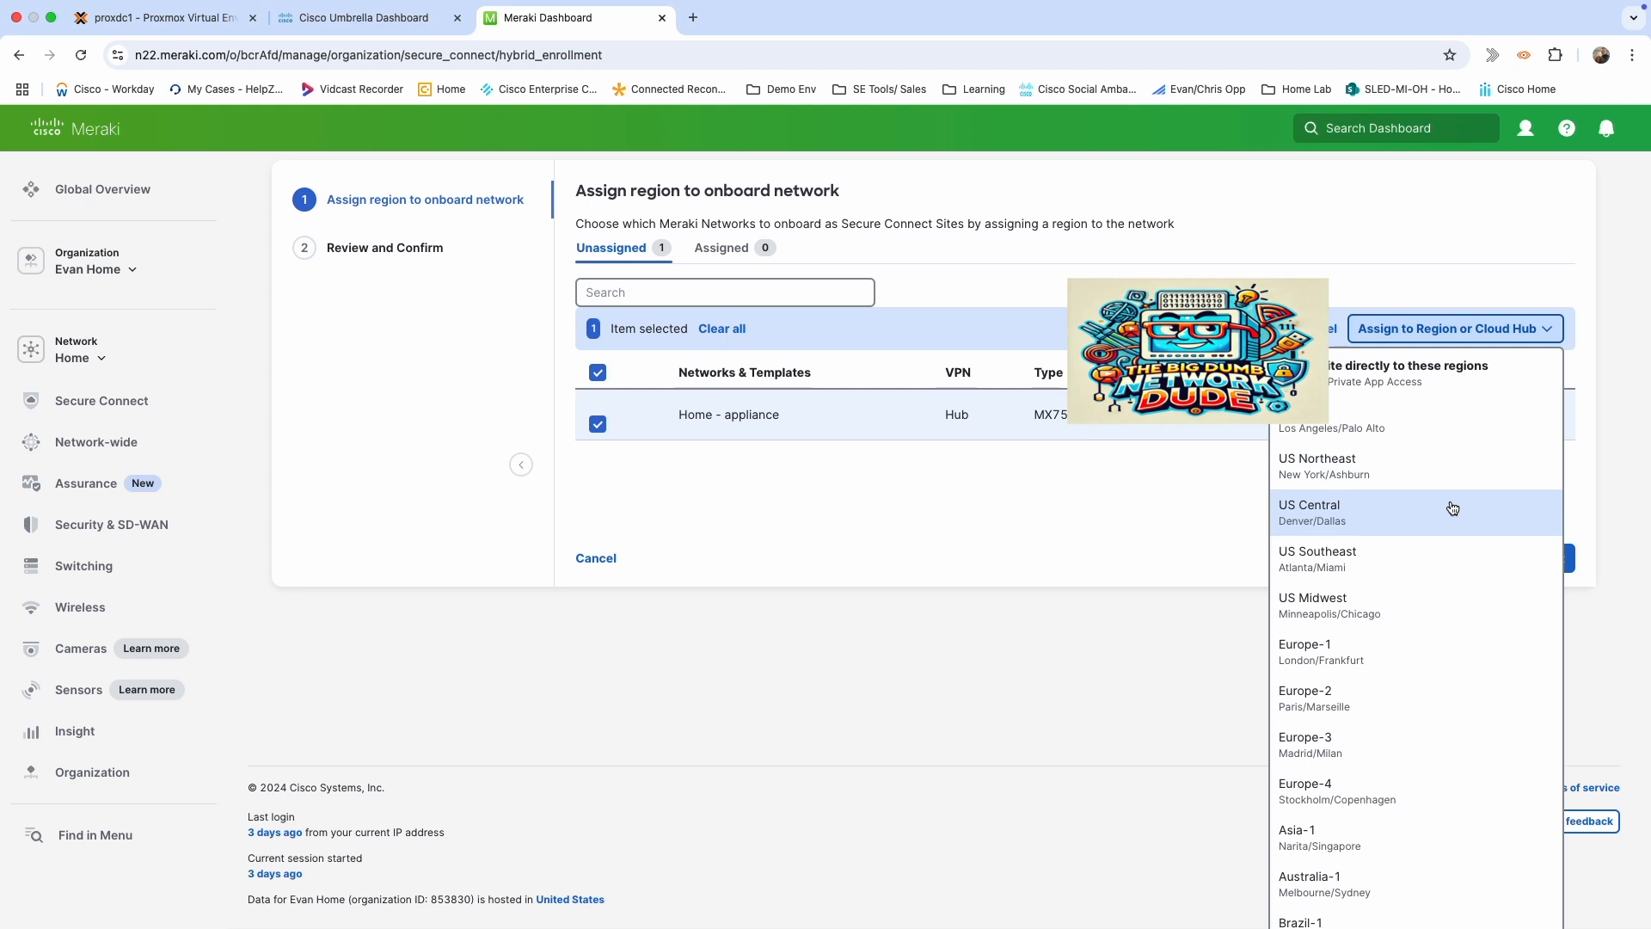
scroll(1410, 395, down, 1)
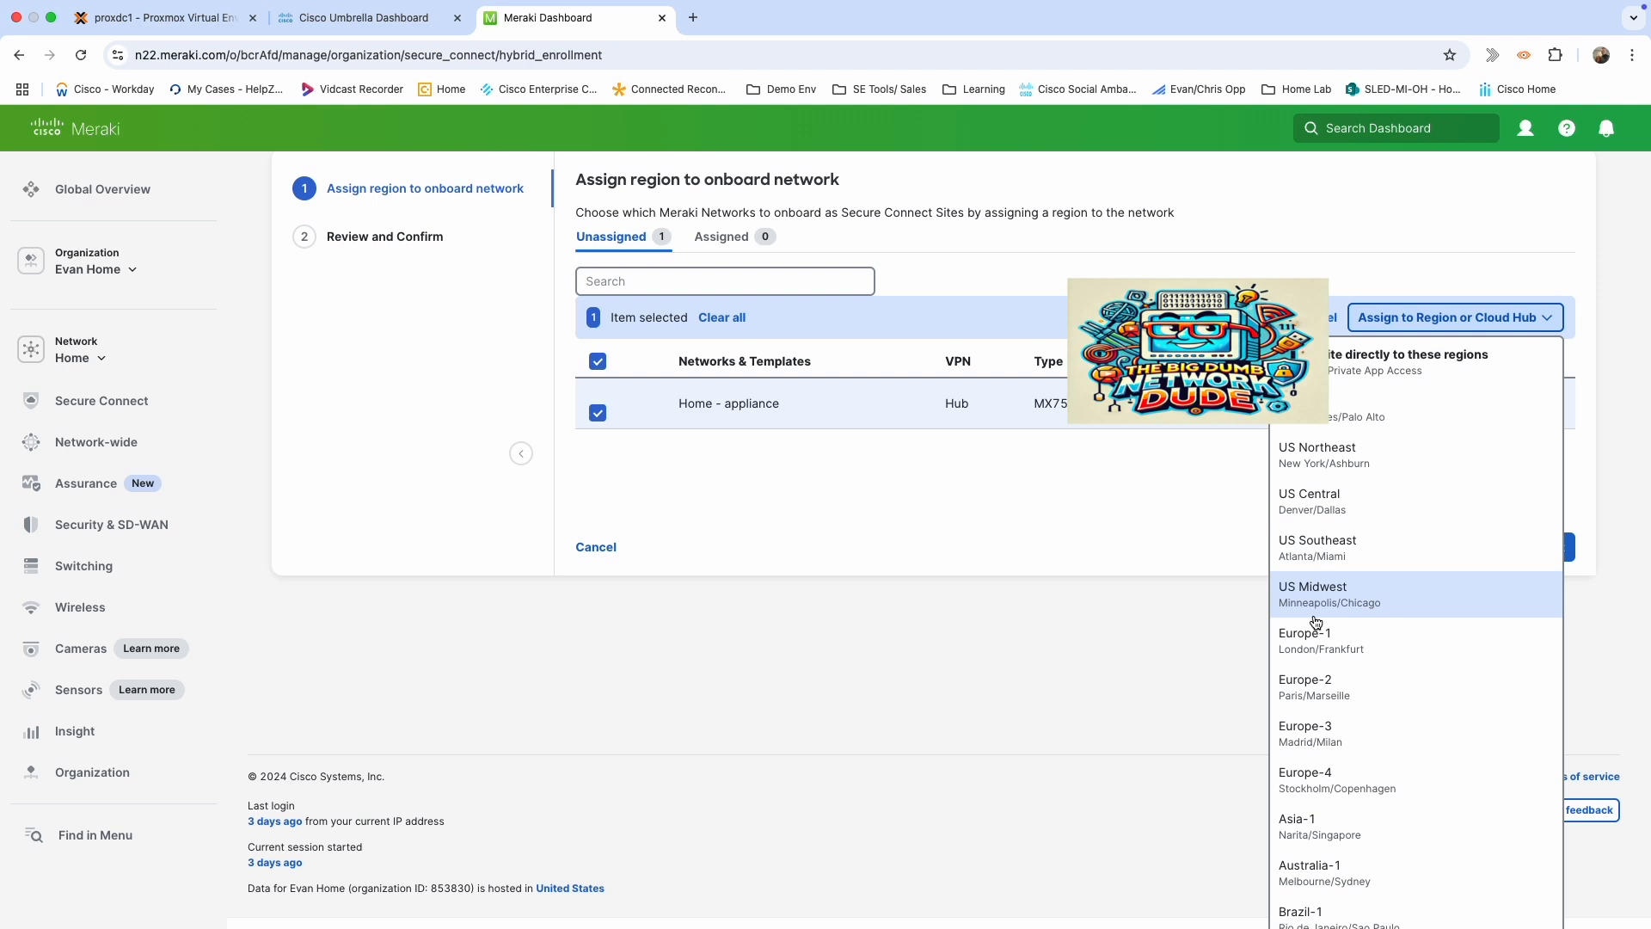
click(1321, 453)
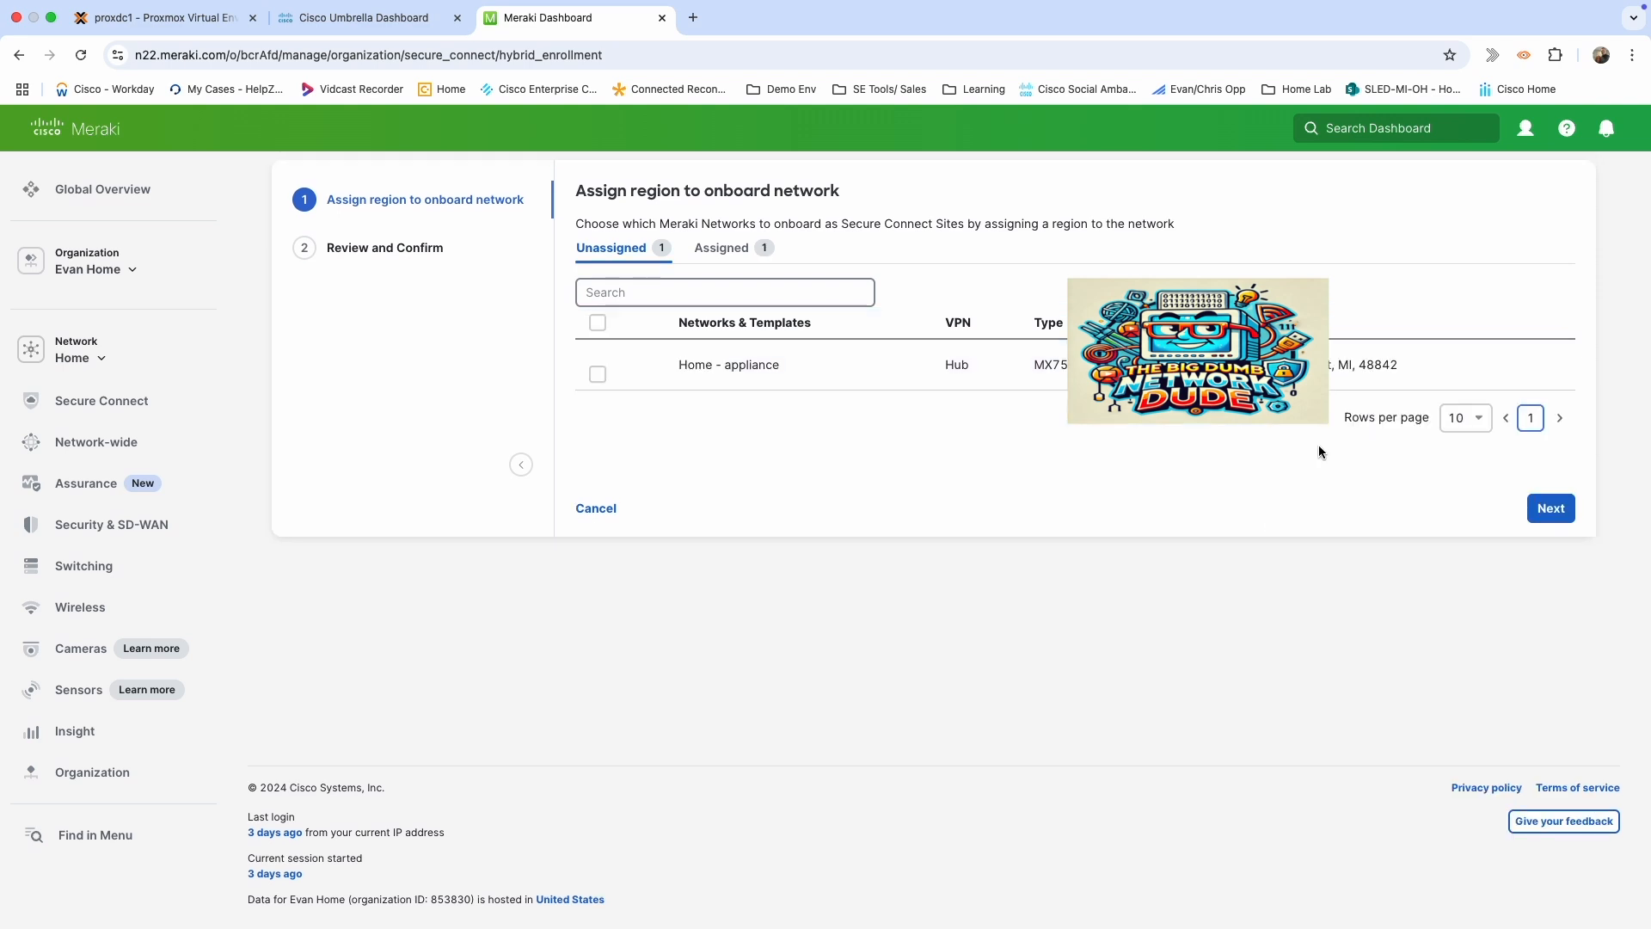
click(1536, 511)
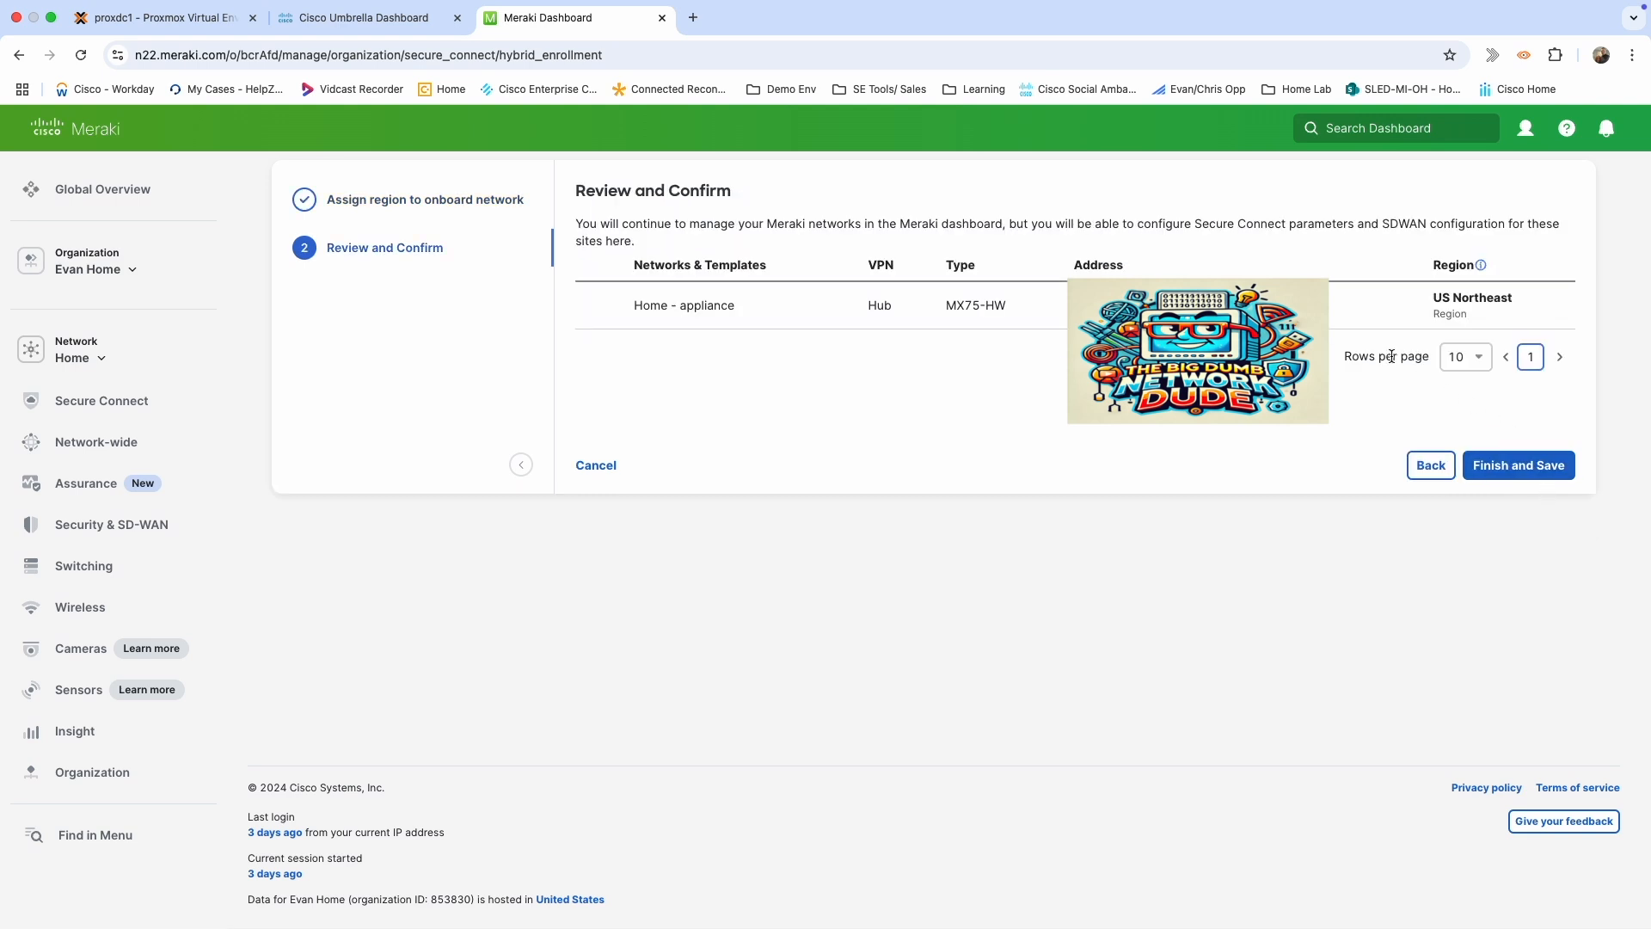
click(1490, 471)
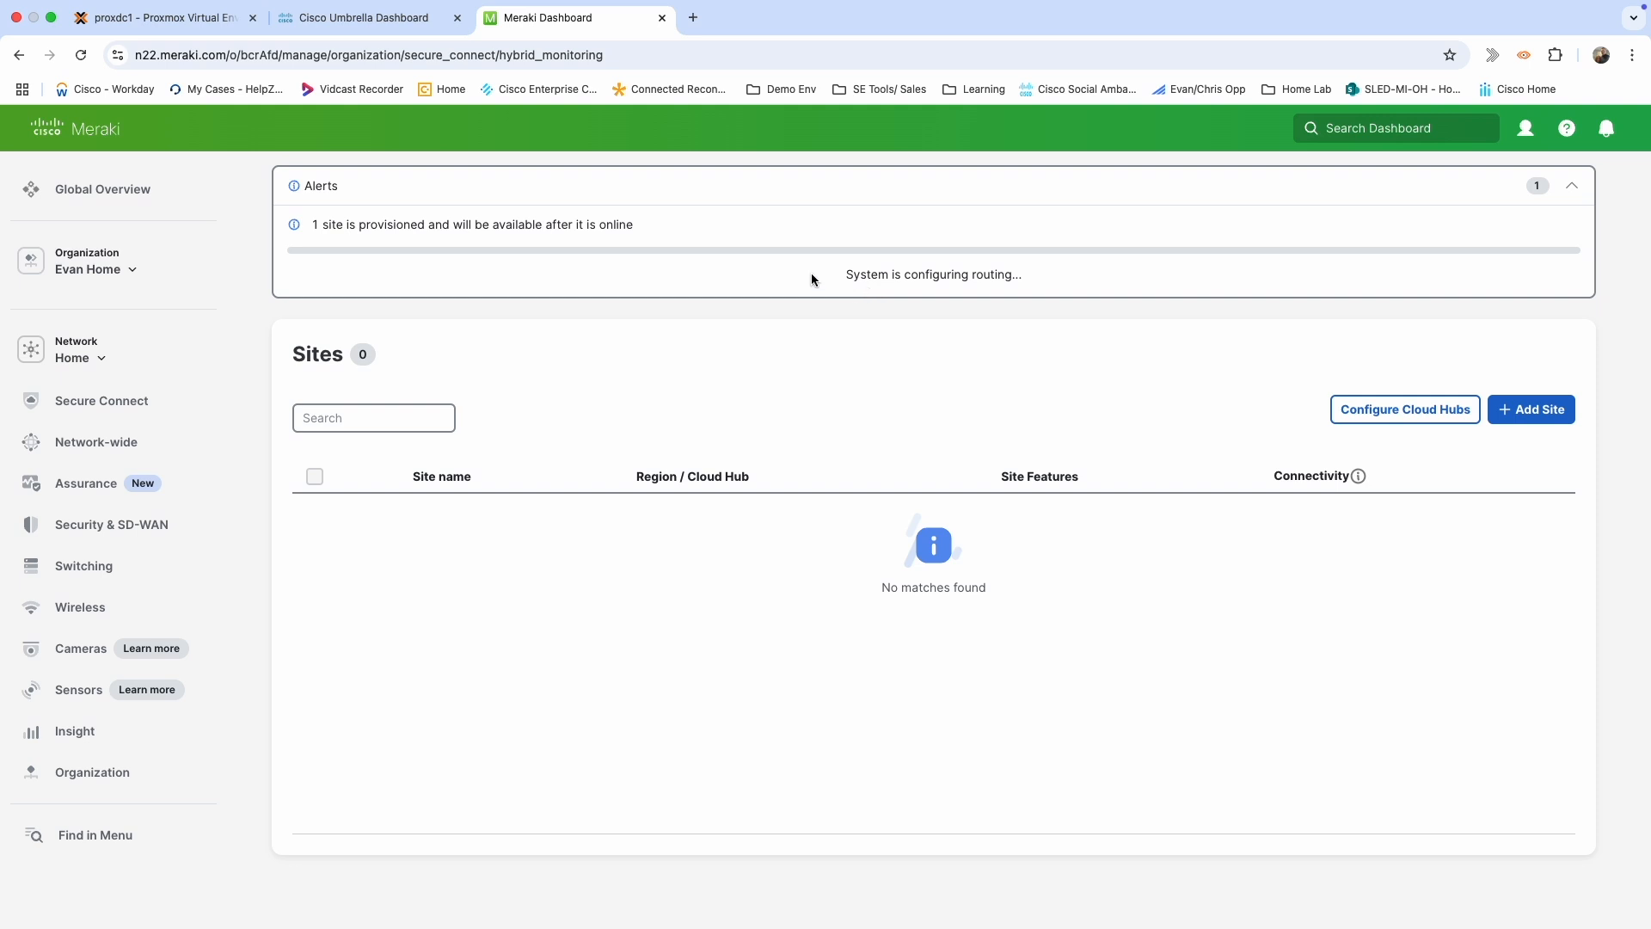
Switch to the Umbrella dashboard, open the Network Tunnels deployments and reload the page to check for tunnels.
click(398, 19)
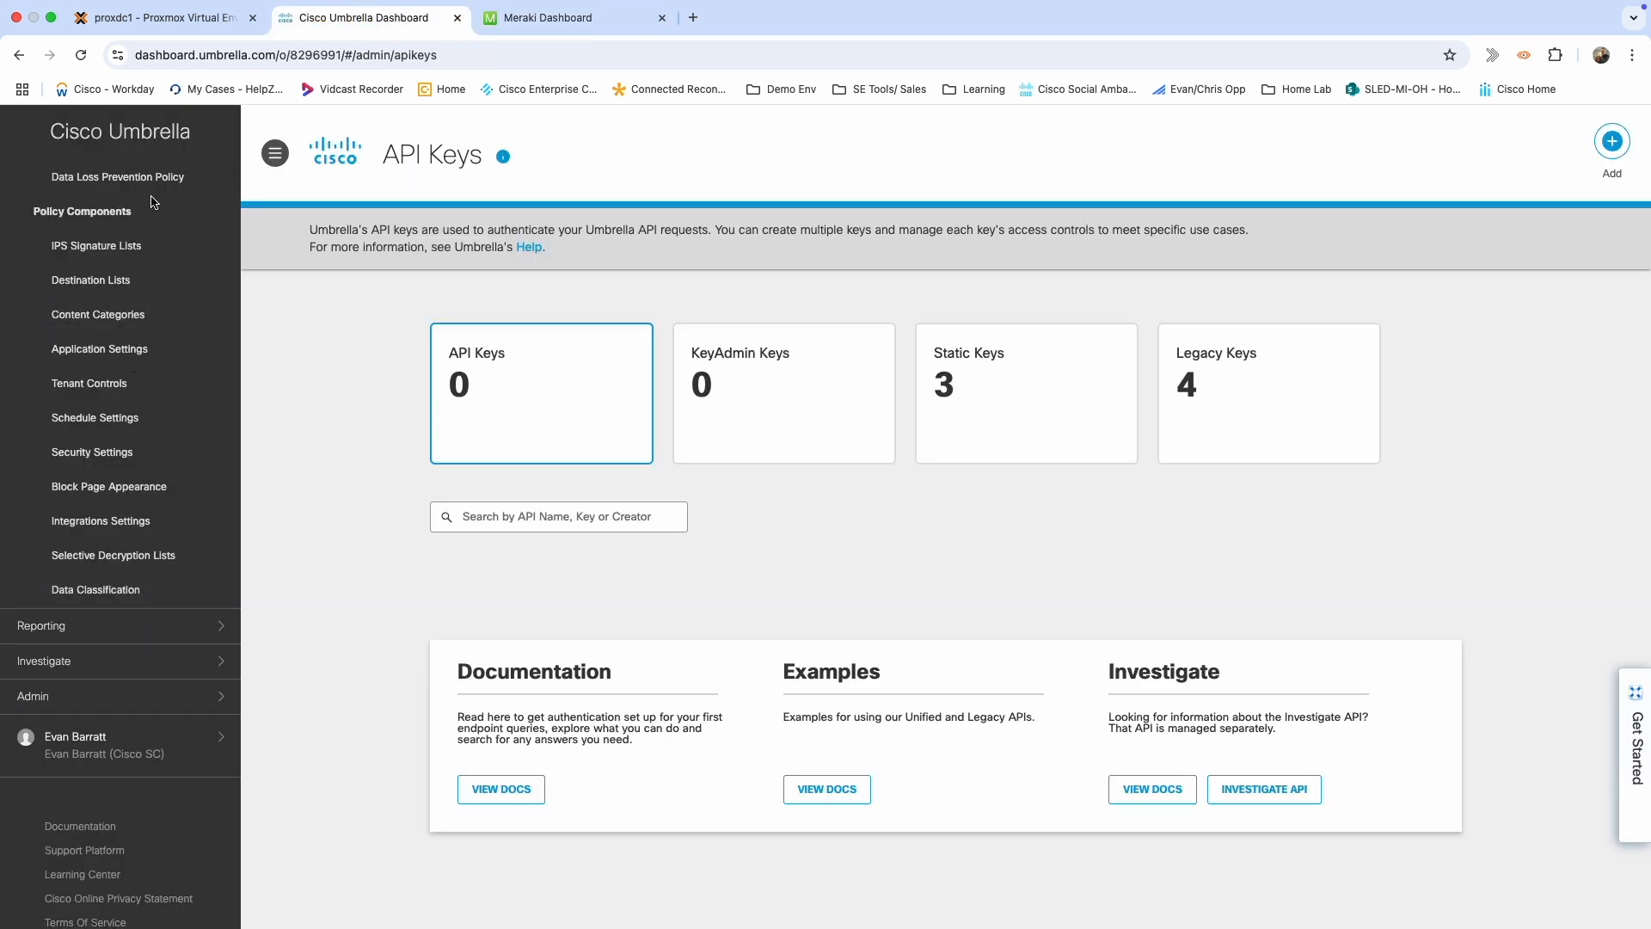
scroll(151, 202, up, 3)
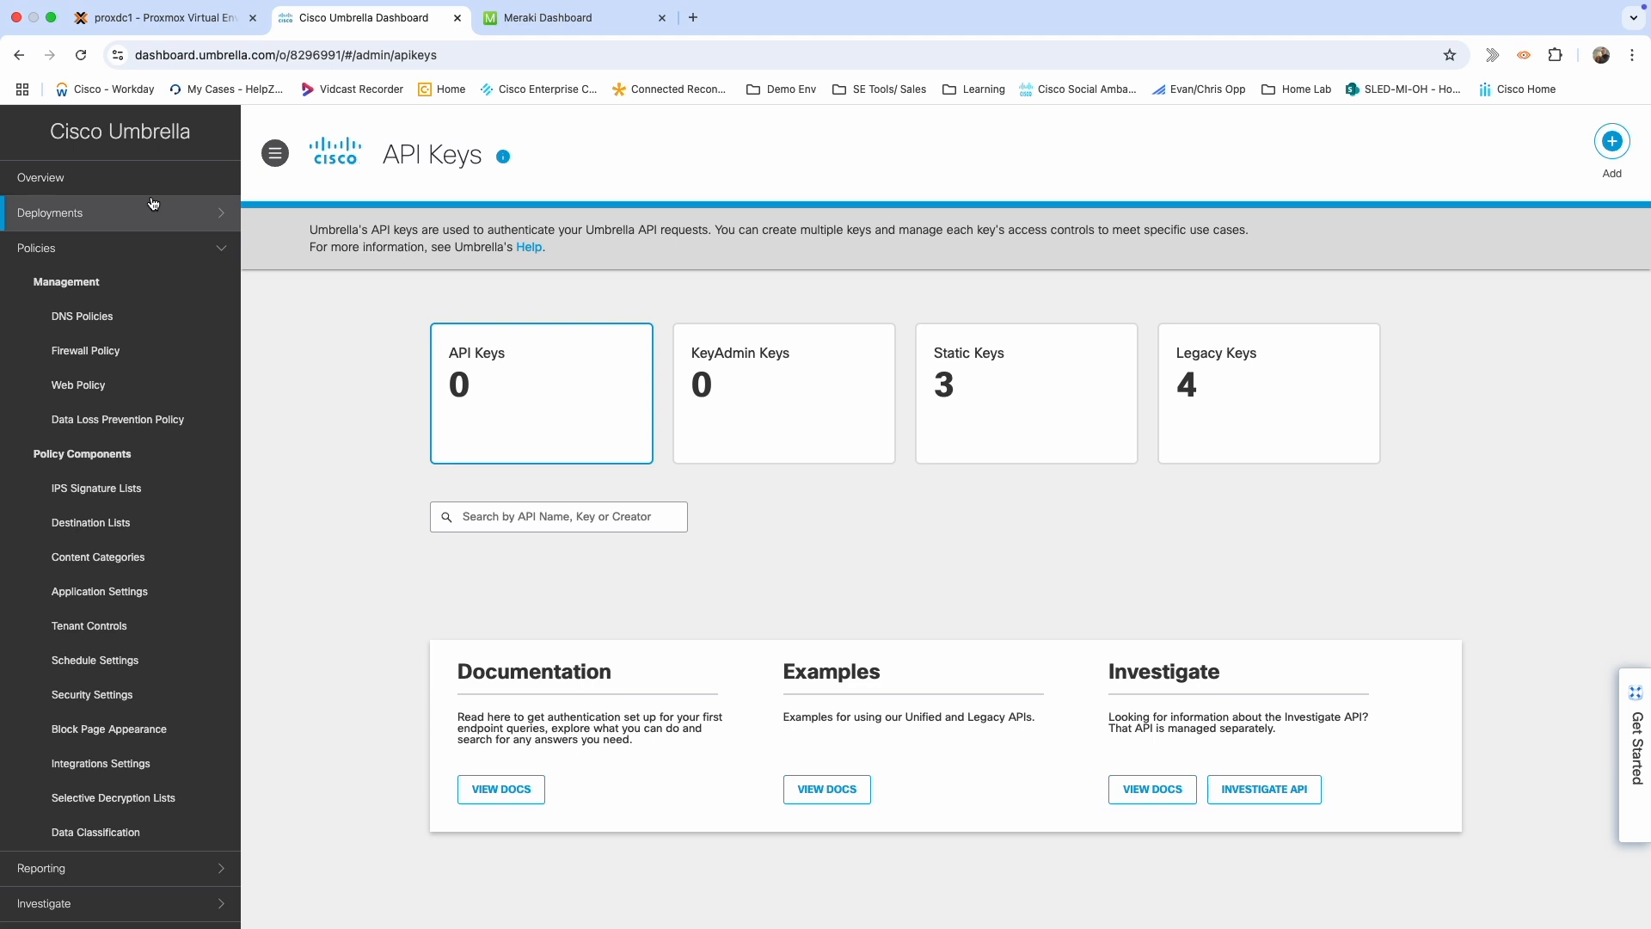
click(163, 215)
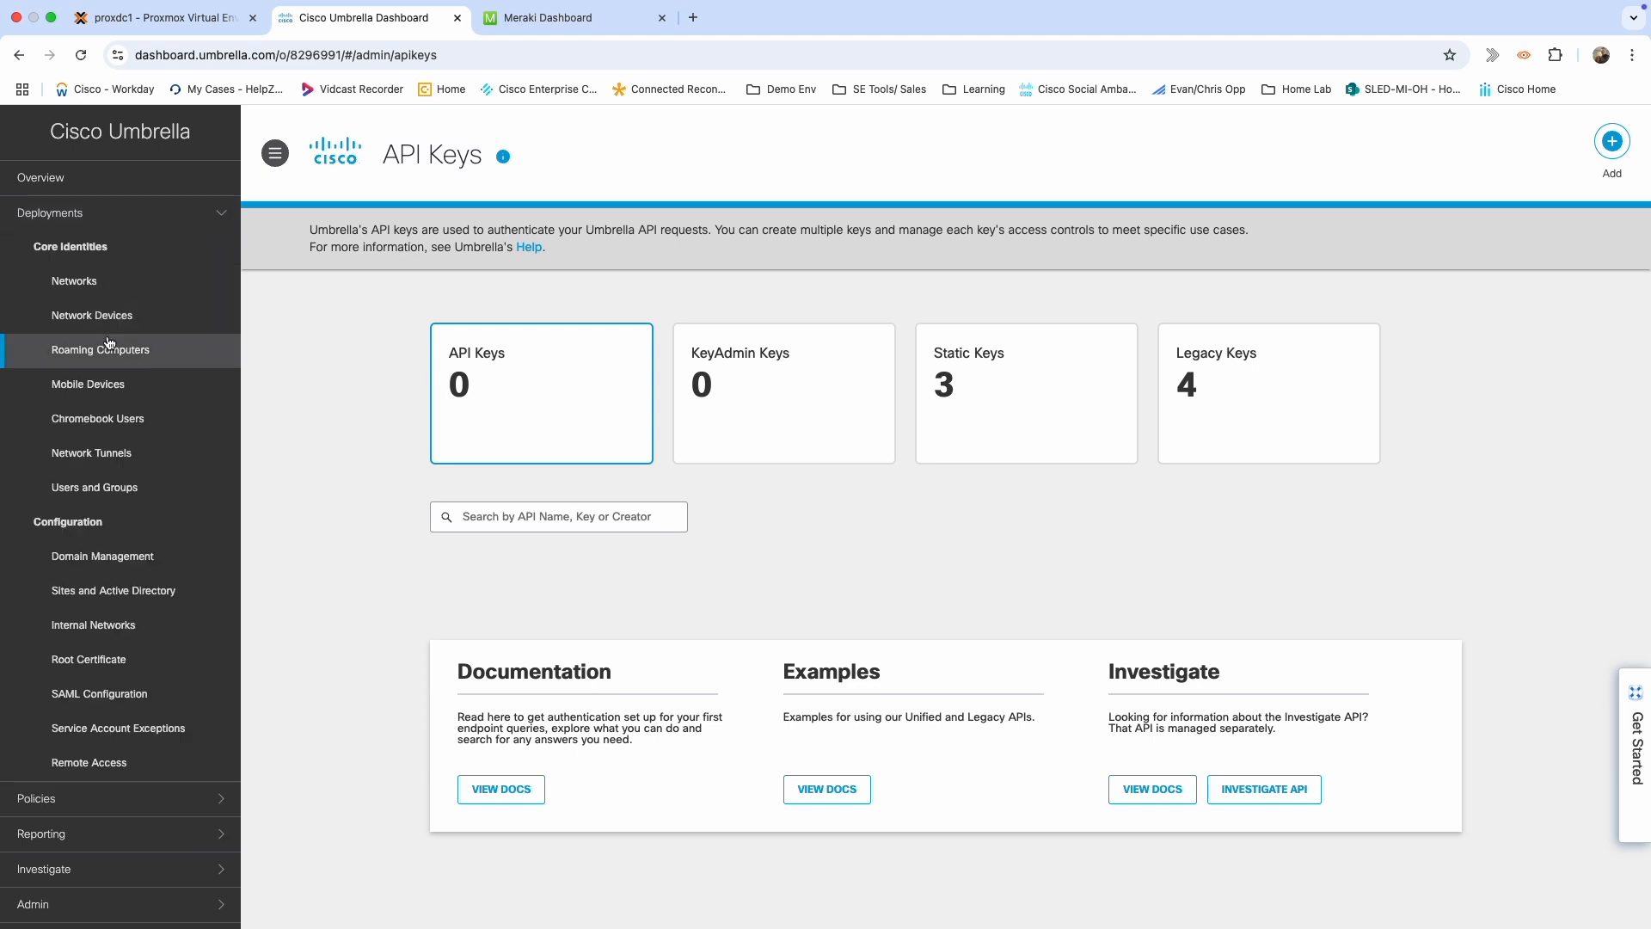
click(97, 458)
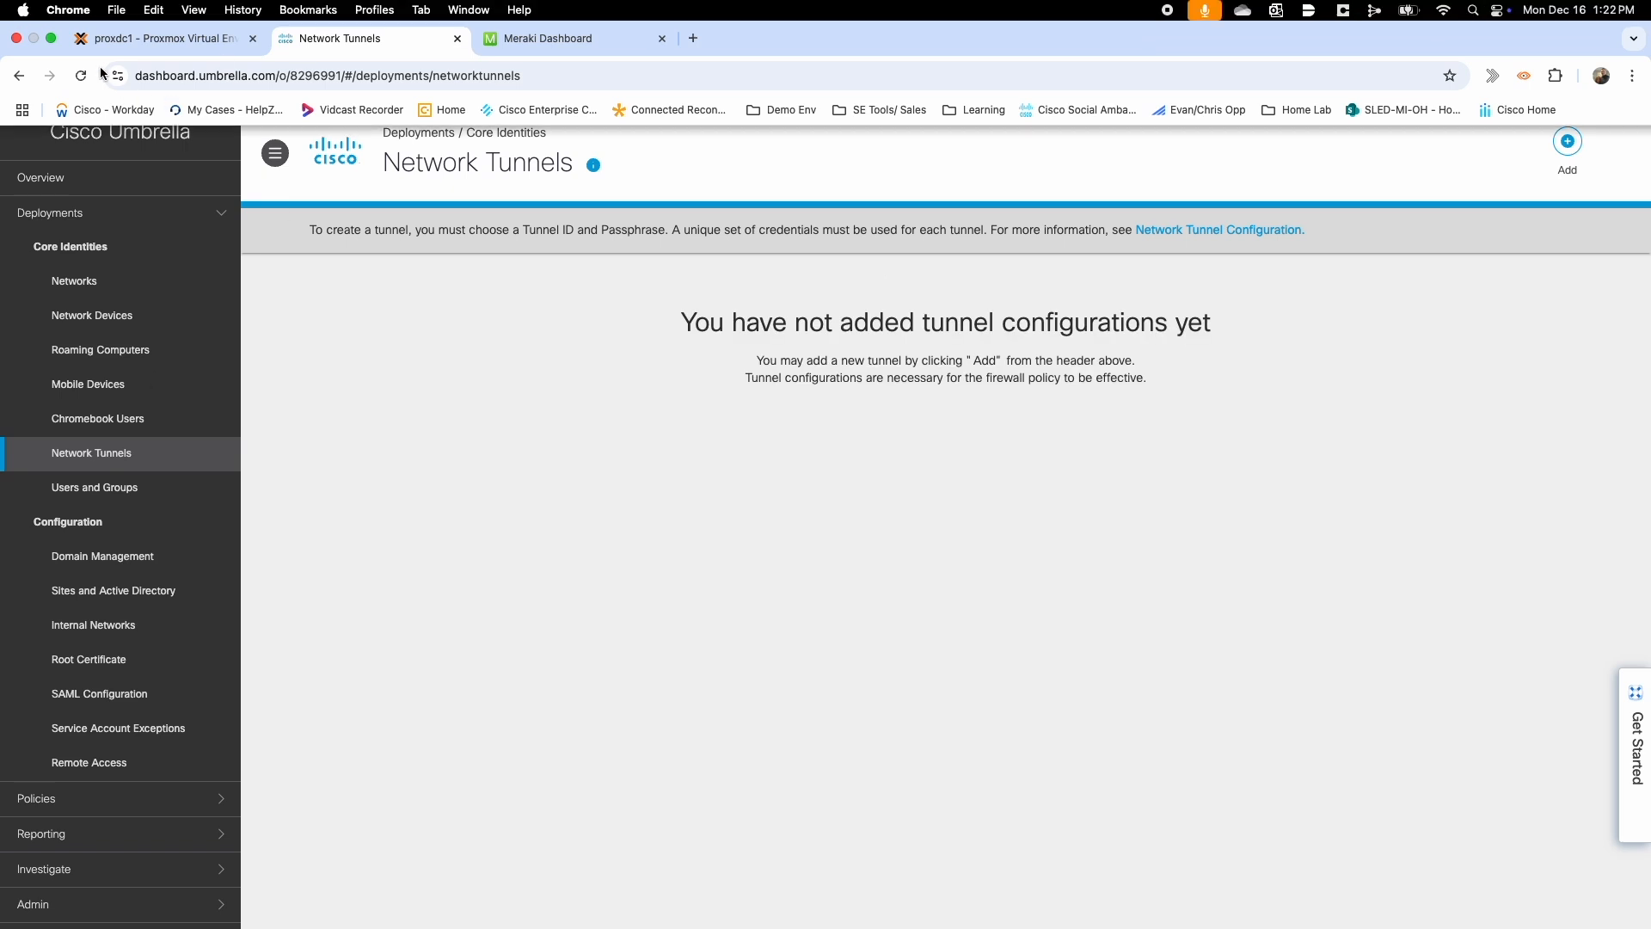
click(81, 76)
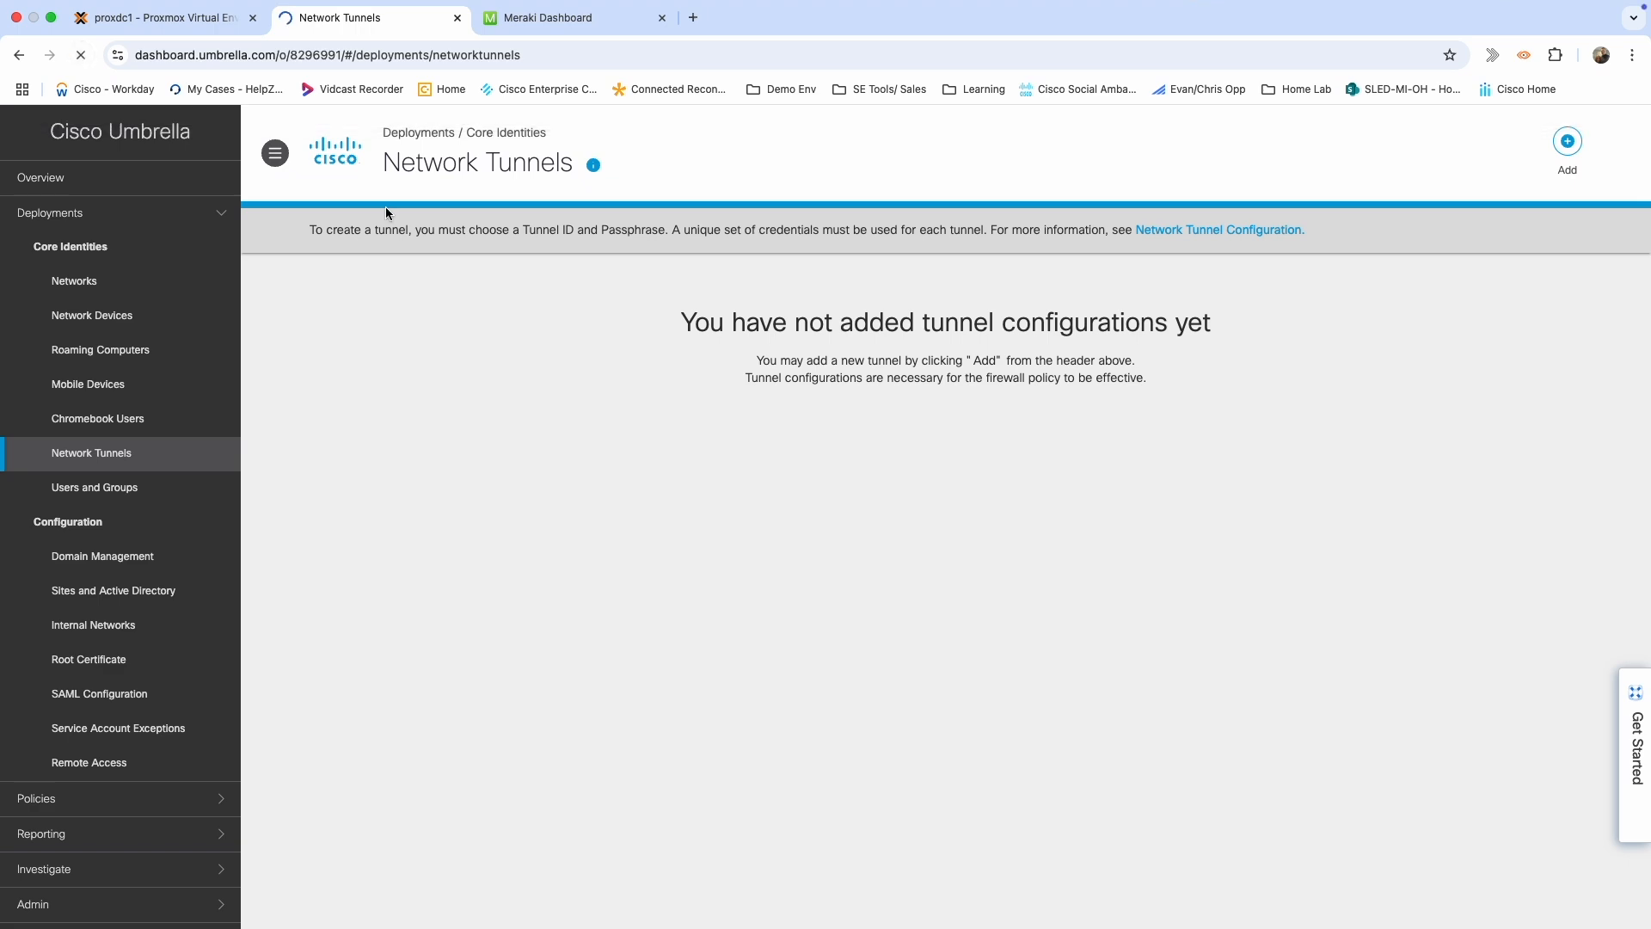
Return to the Meraki dashboard and examine the Secure Connect site alerts and the Home - appliance site's connectivity.
click(358, 19)
click(567, 26)
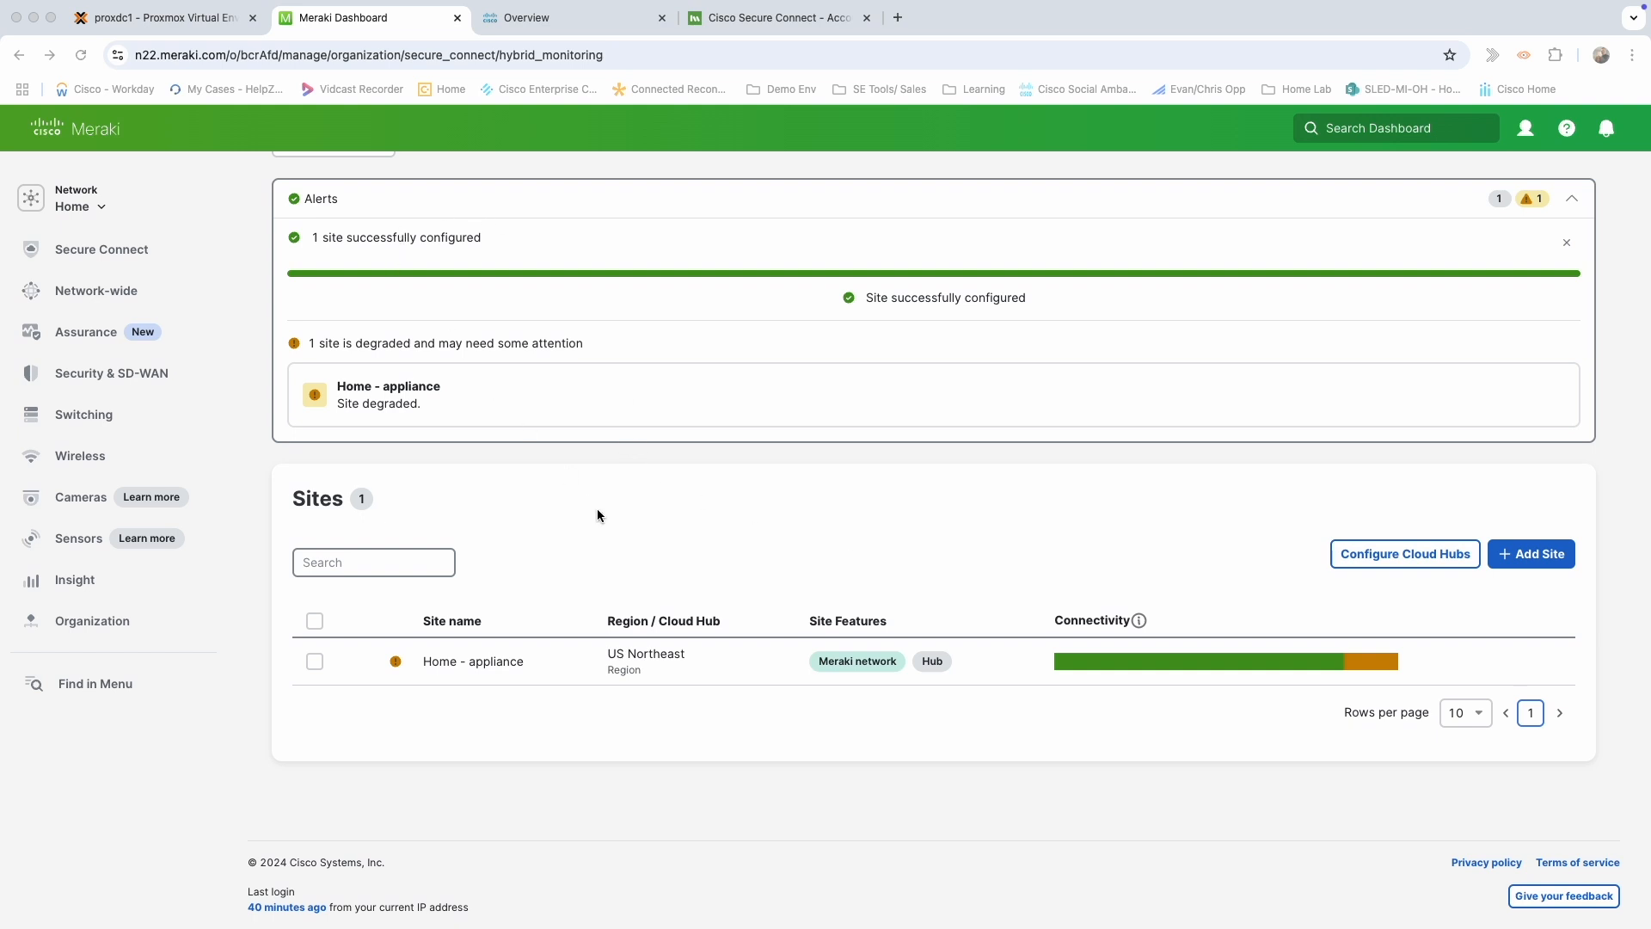
scroll(598, 516, up, 1)
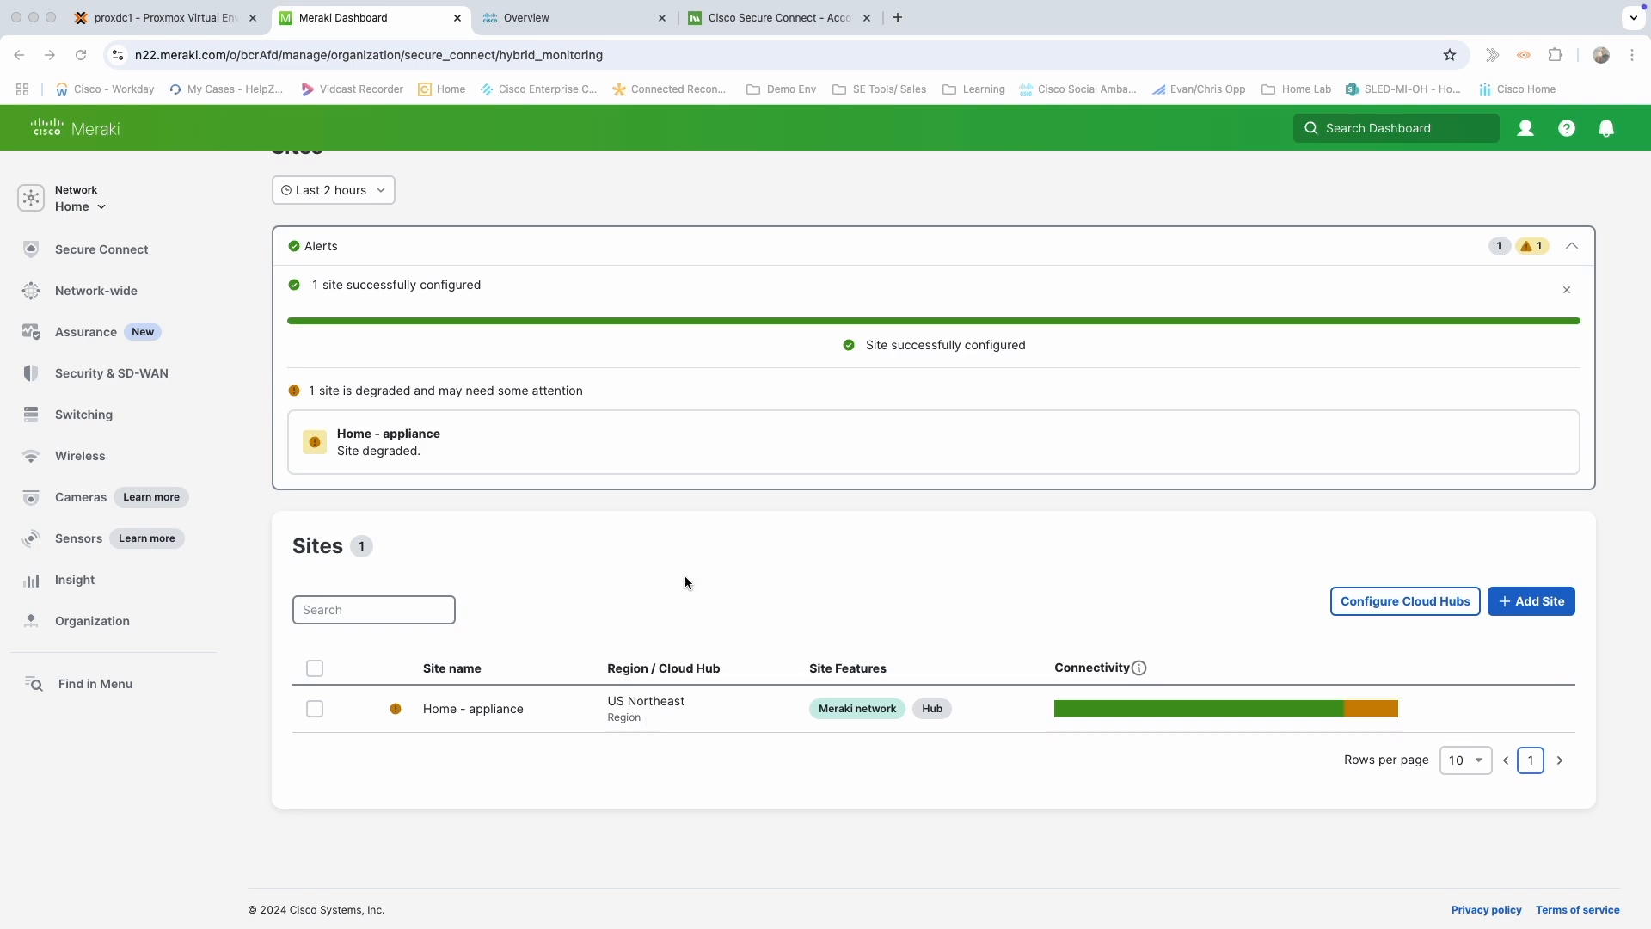
Switch to the Umbrella dashboard and open the Network Tunnels deployments to check the status of the Secure Connect tunnels.
click(581, 19)
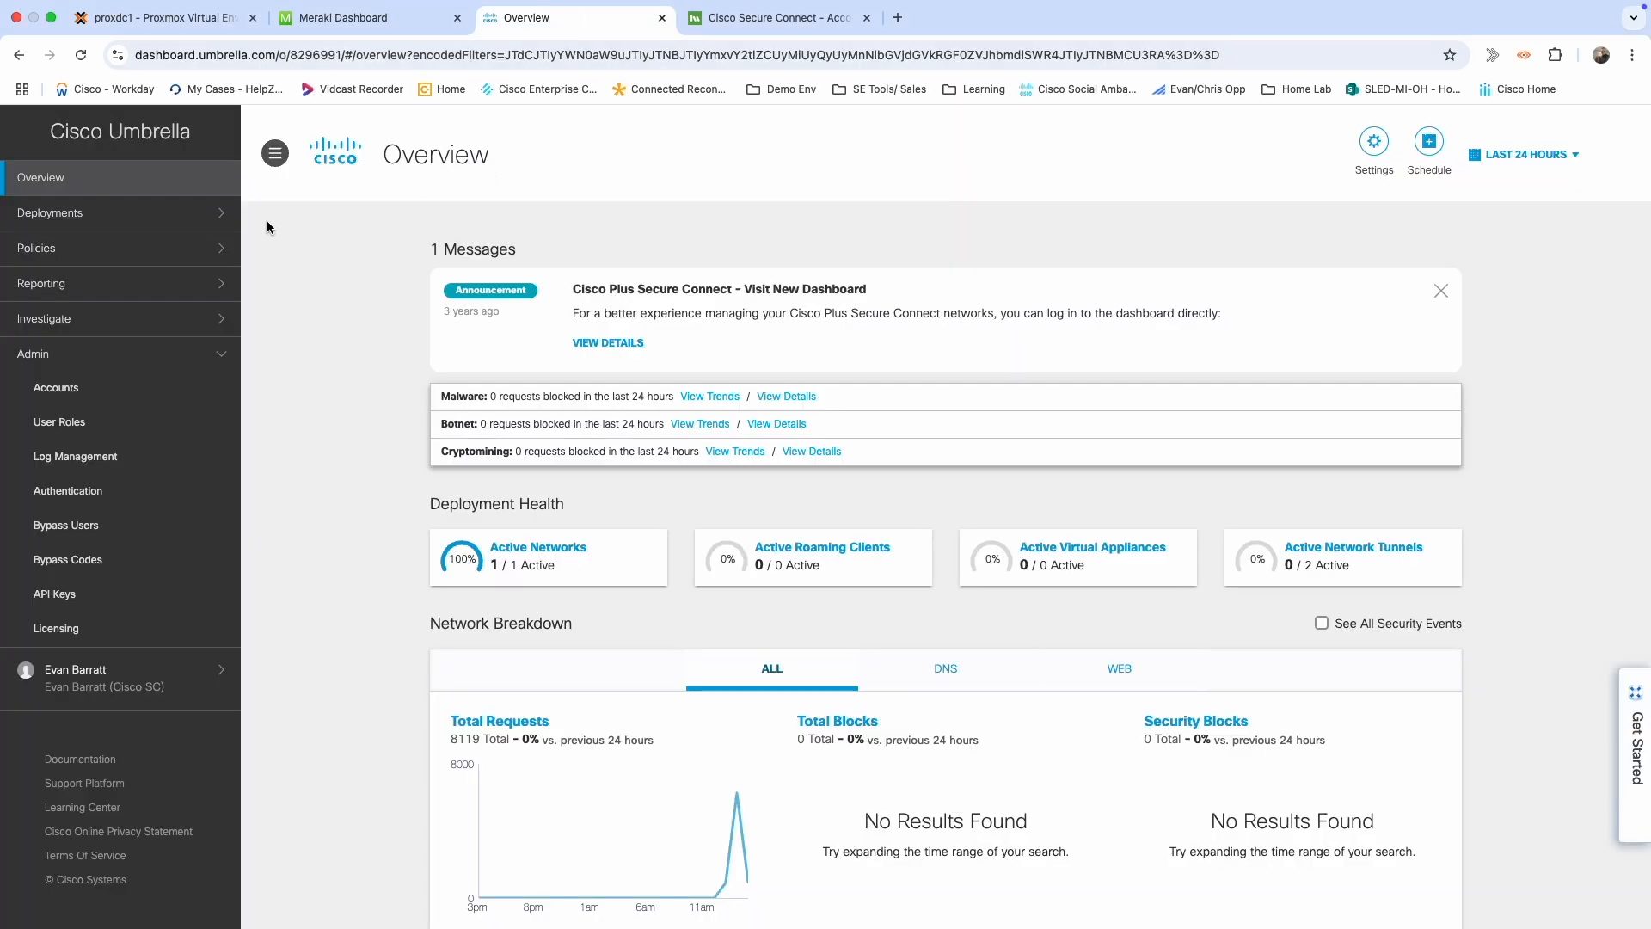
click(217, 217)
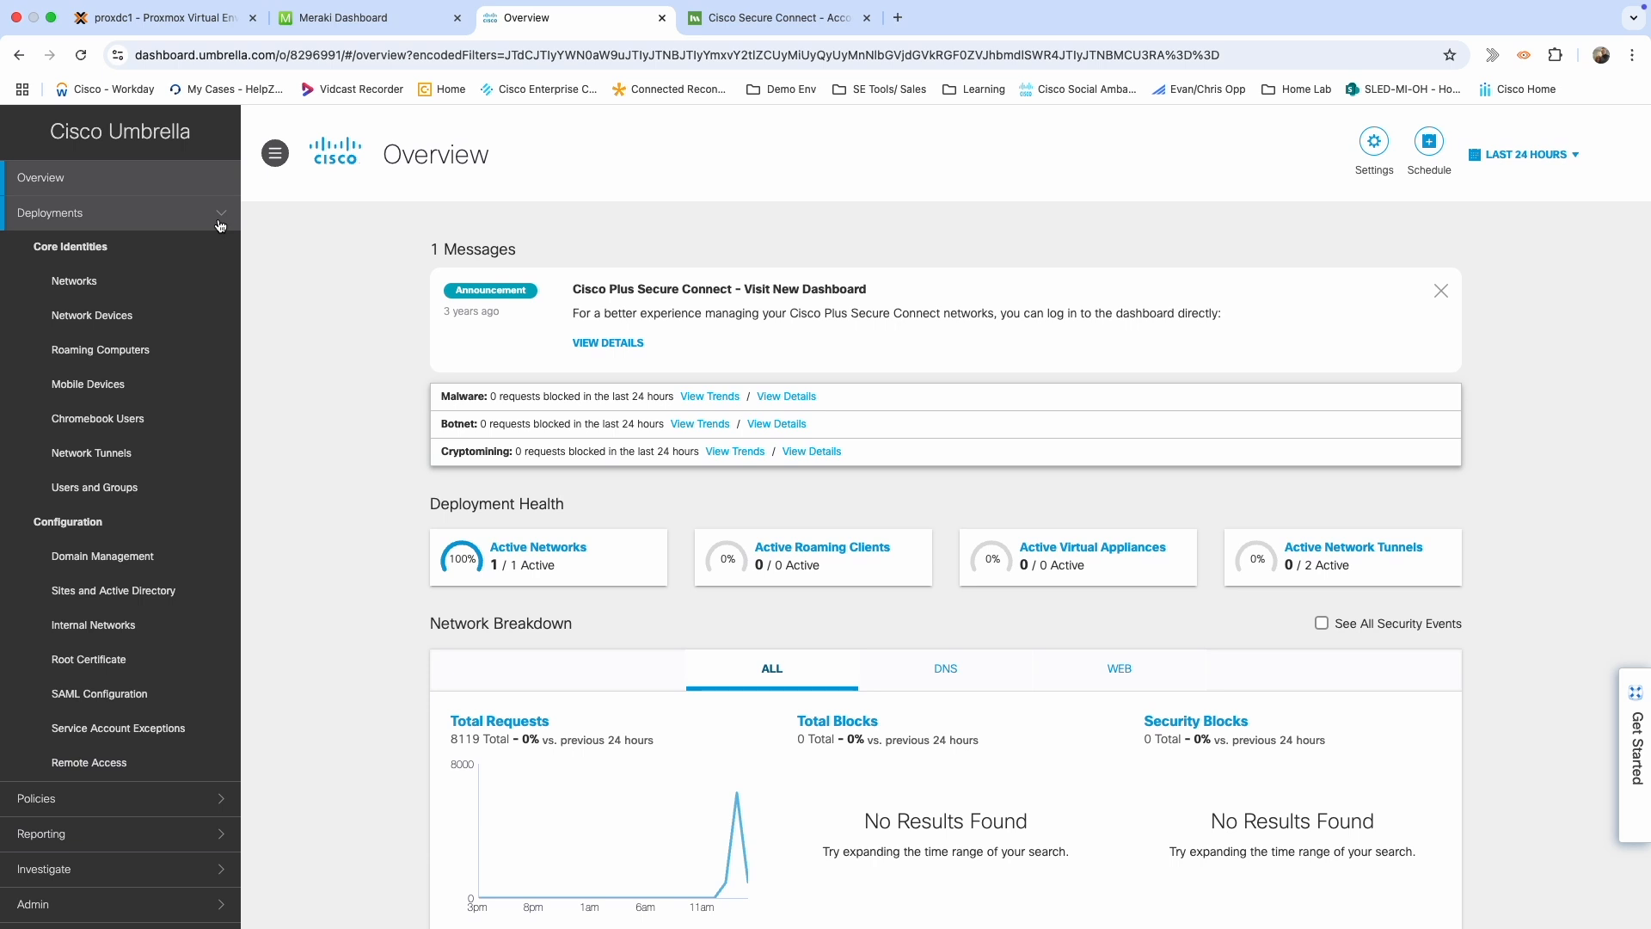
click(110, 455)
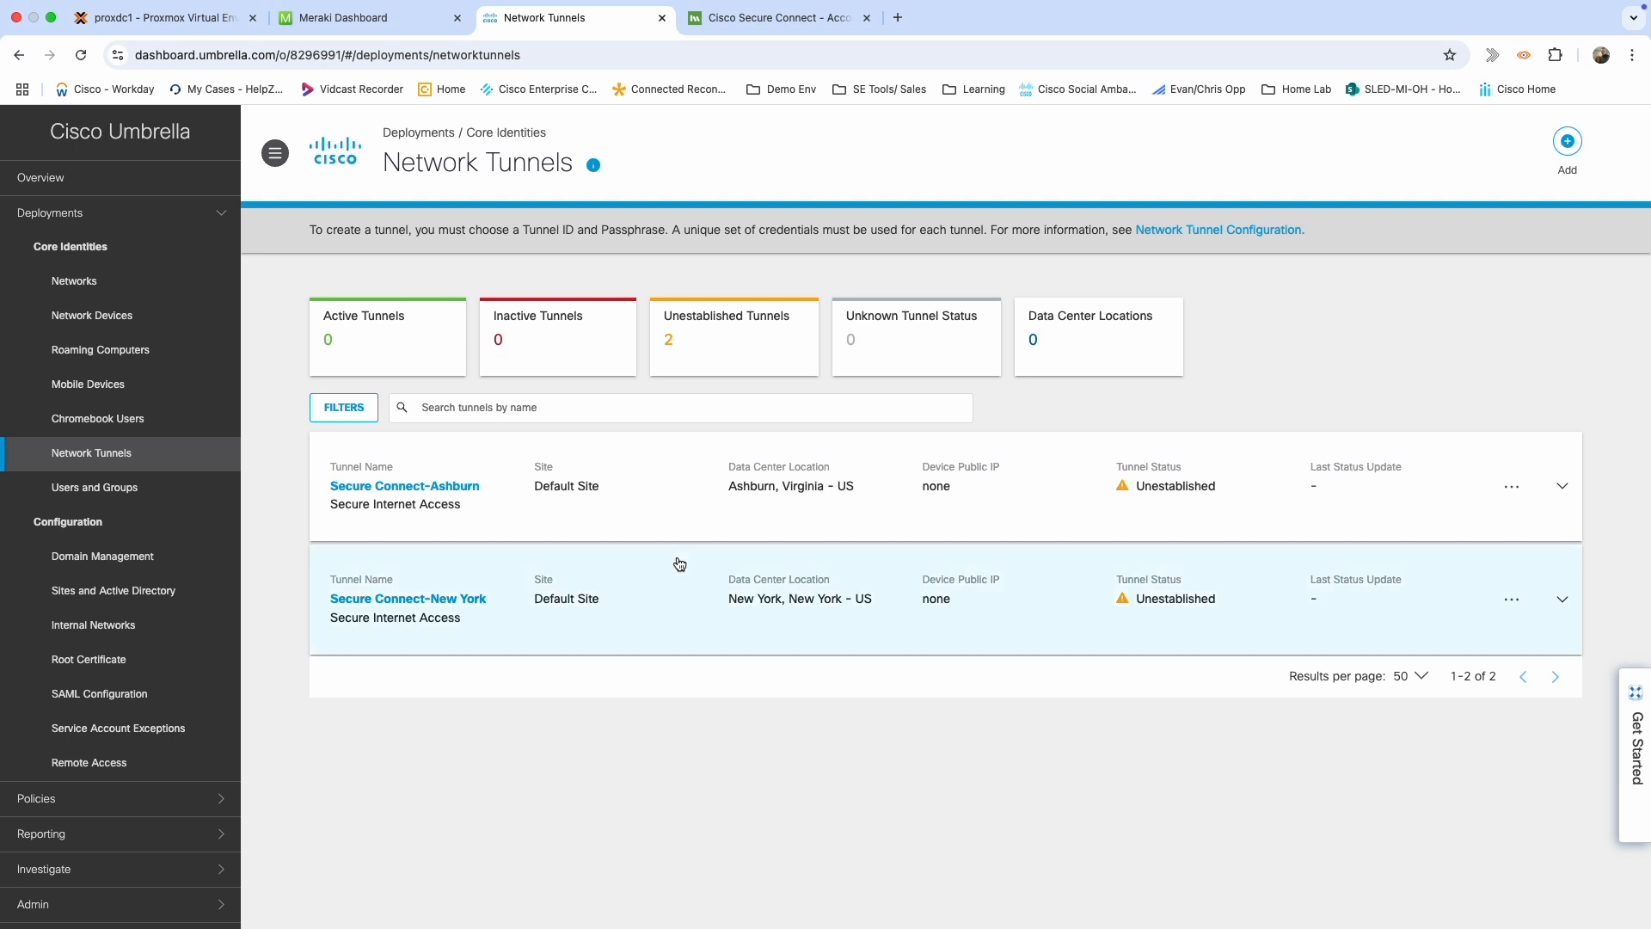
Return to the Meraki dashboard, review the Secure Connect site alerts and open the details of the Home - appliance site.
click(405, 24)
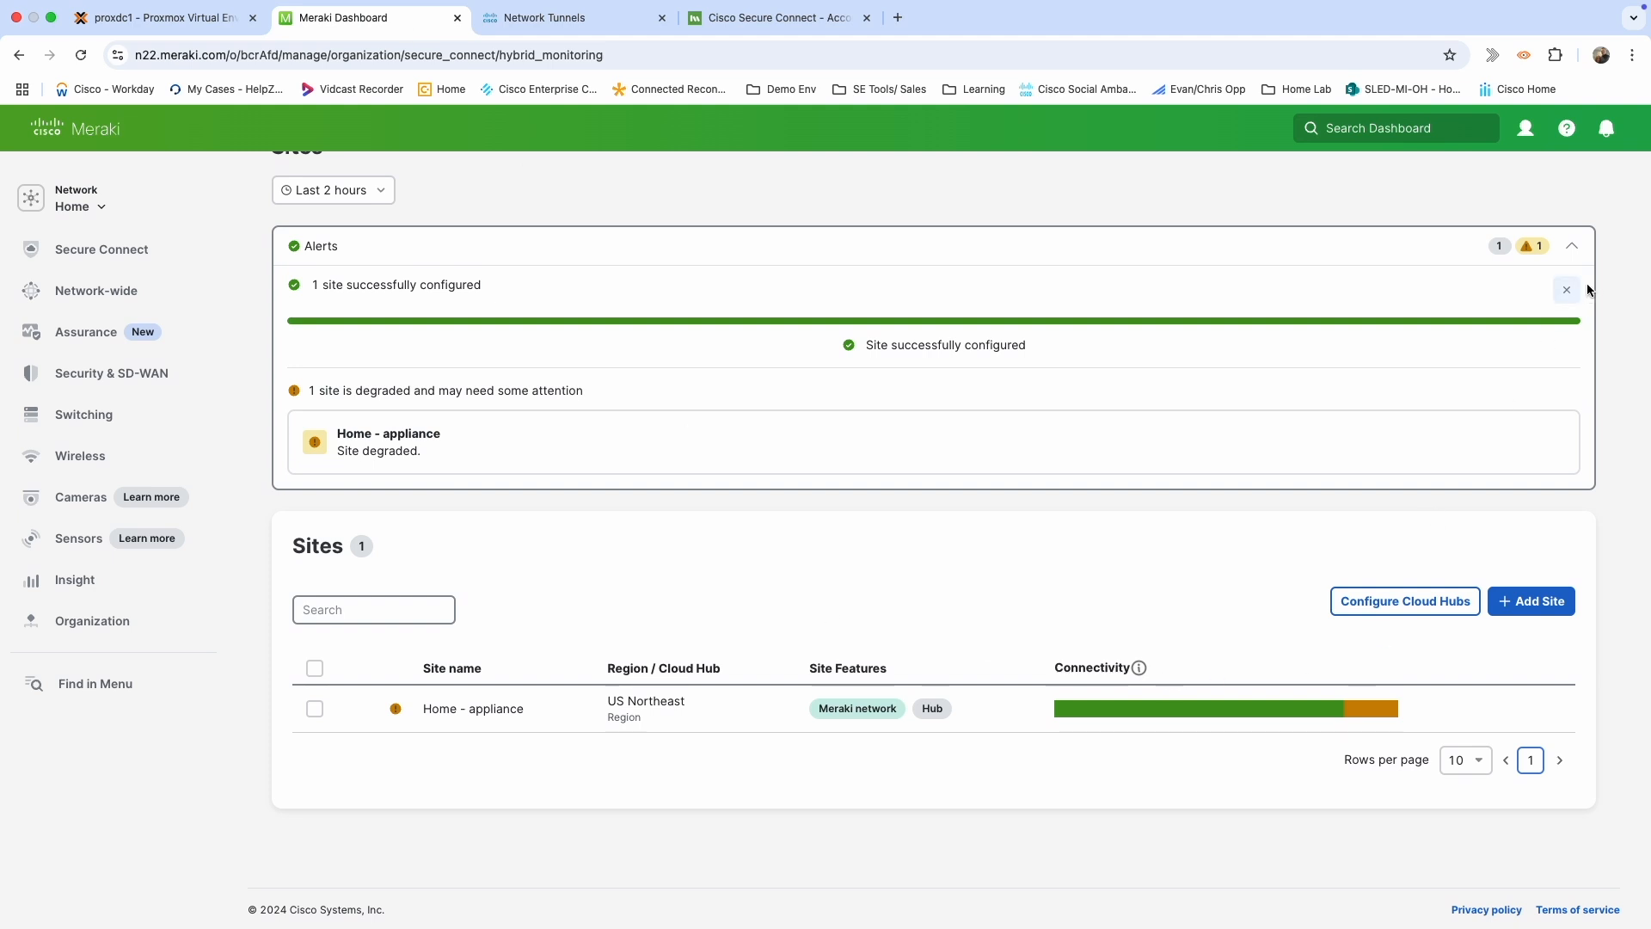
click(1572, 248)
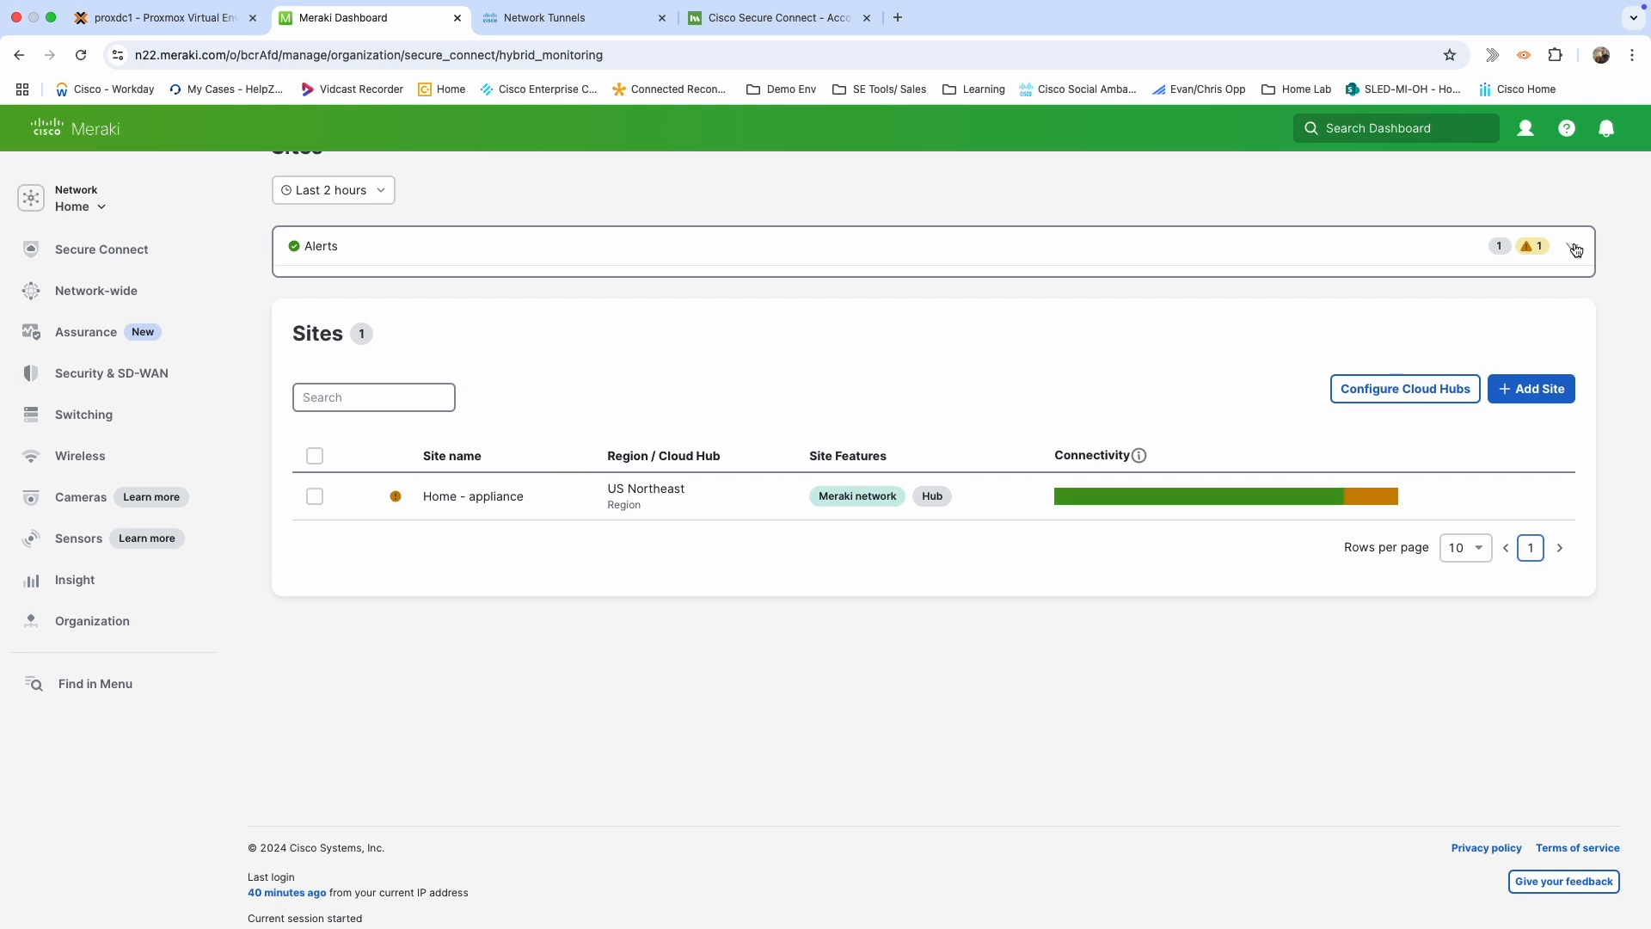
click(1576, 250)
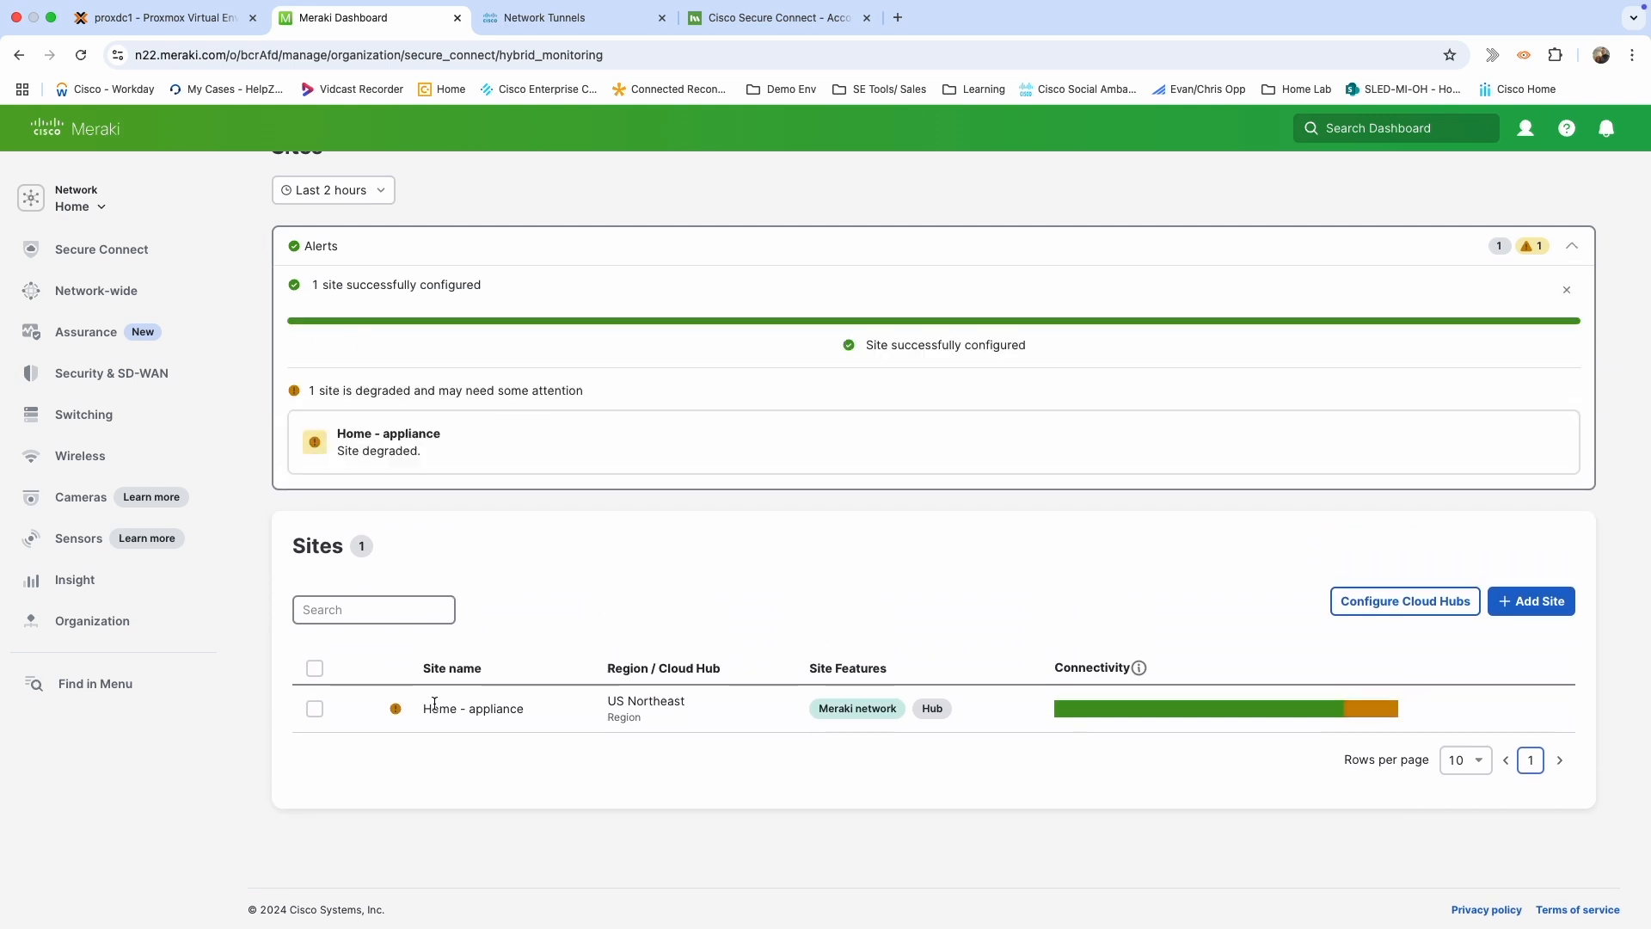
click(472, 712)
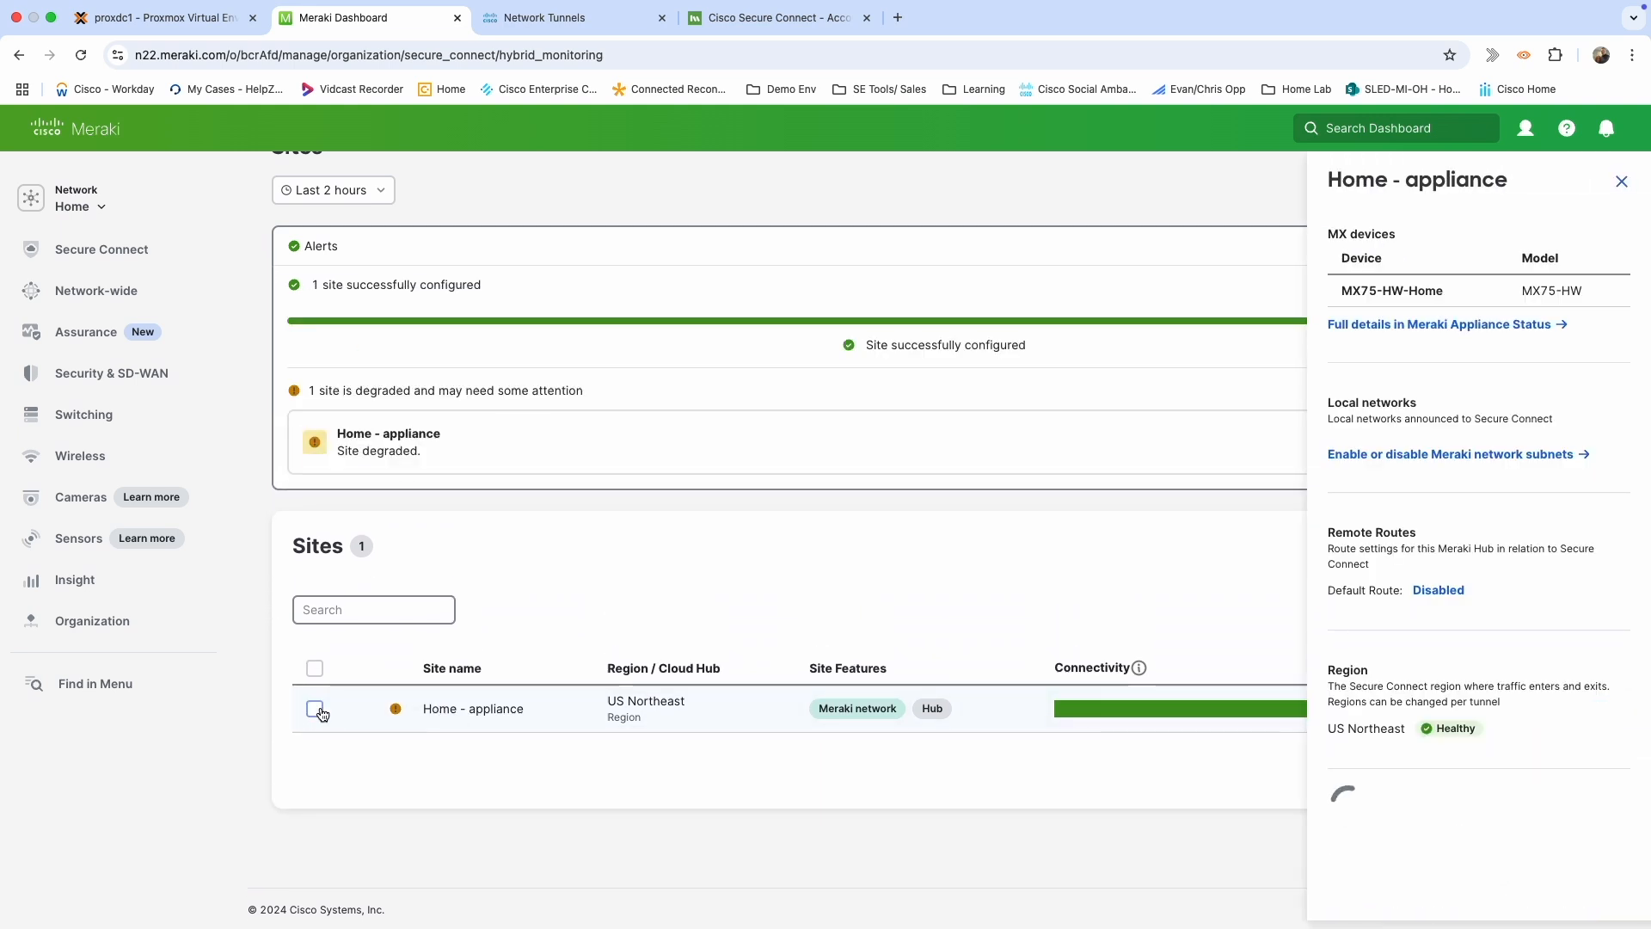
Open the Meraki network subnet settings for the site and examine the site-to-site VPN type, local networks' VPN modes and NAT traversal.
click(1442, 455)
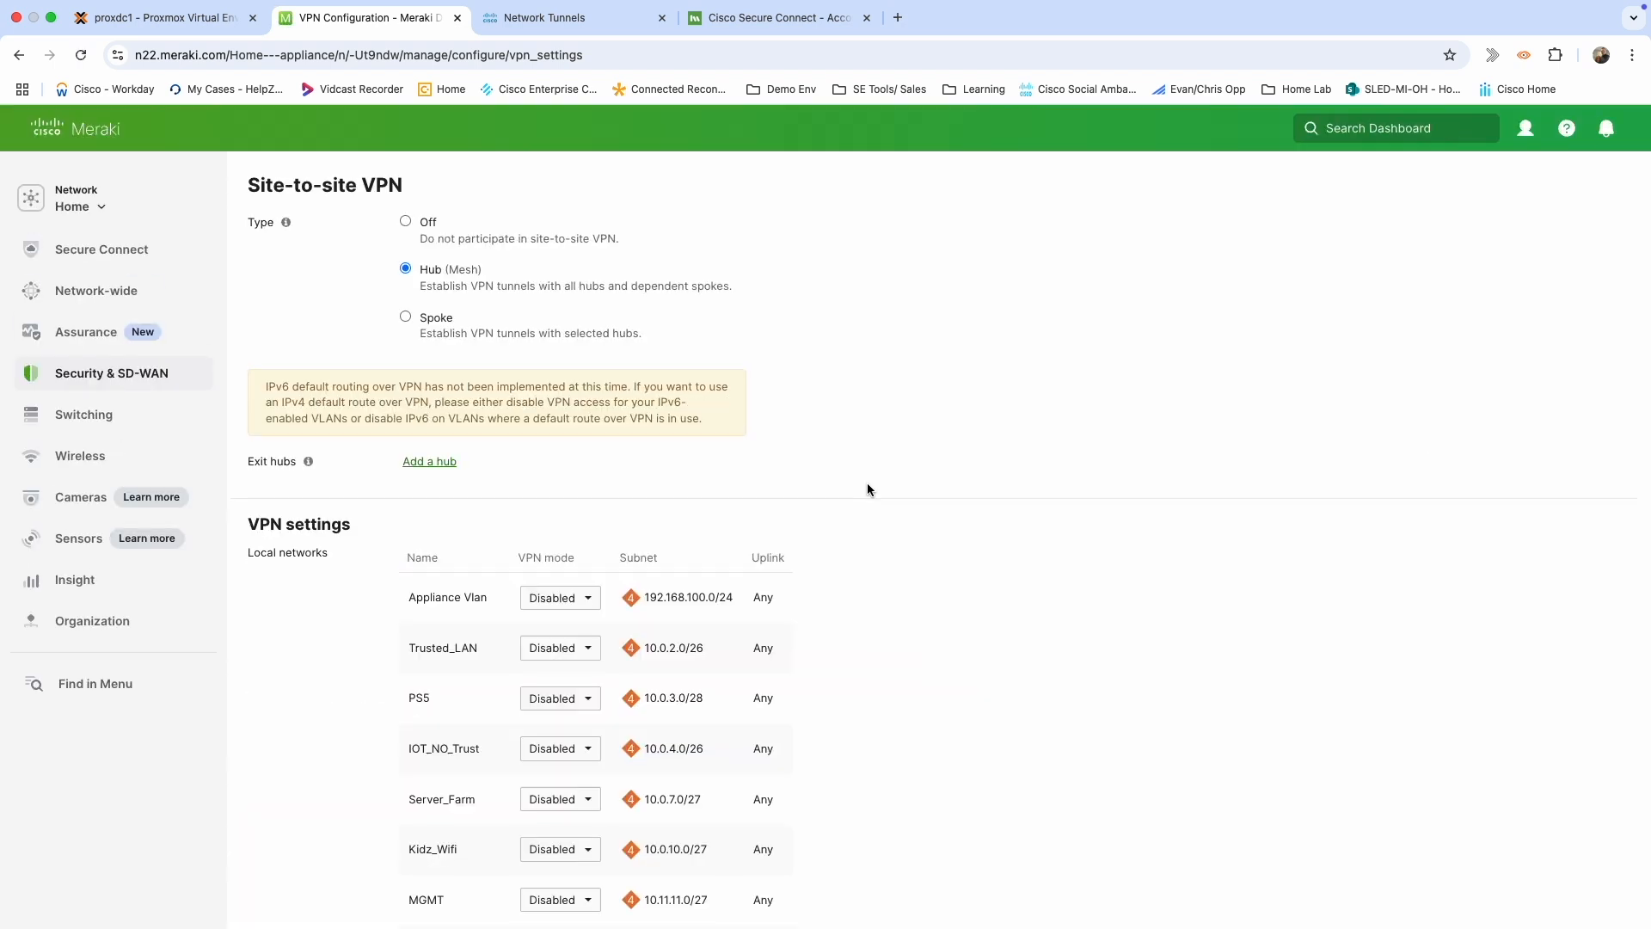
scroll(867, 484, down, 5)
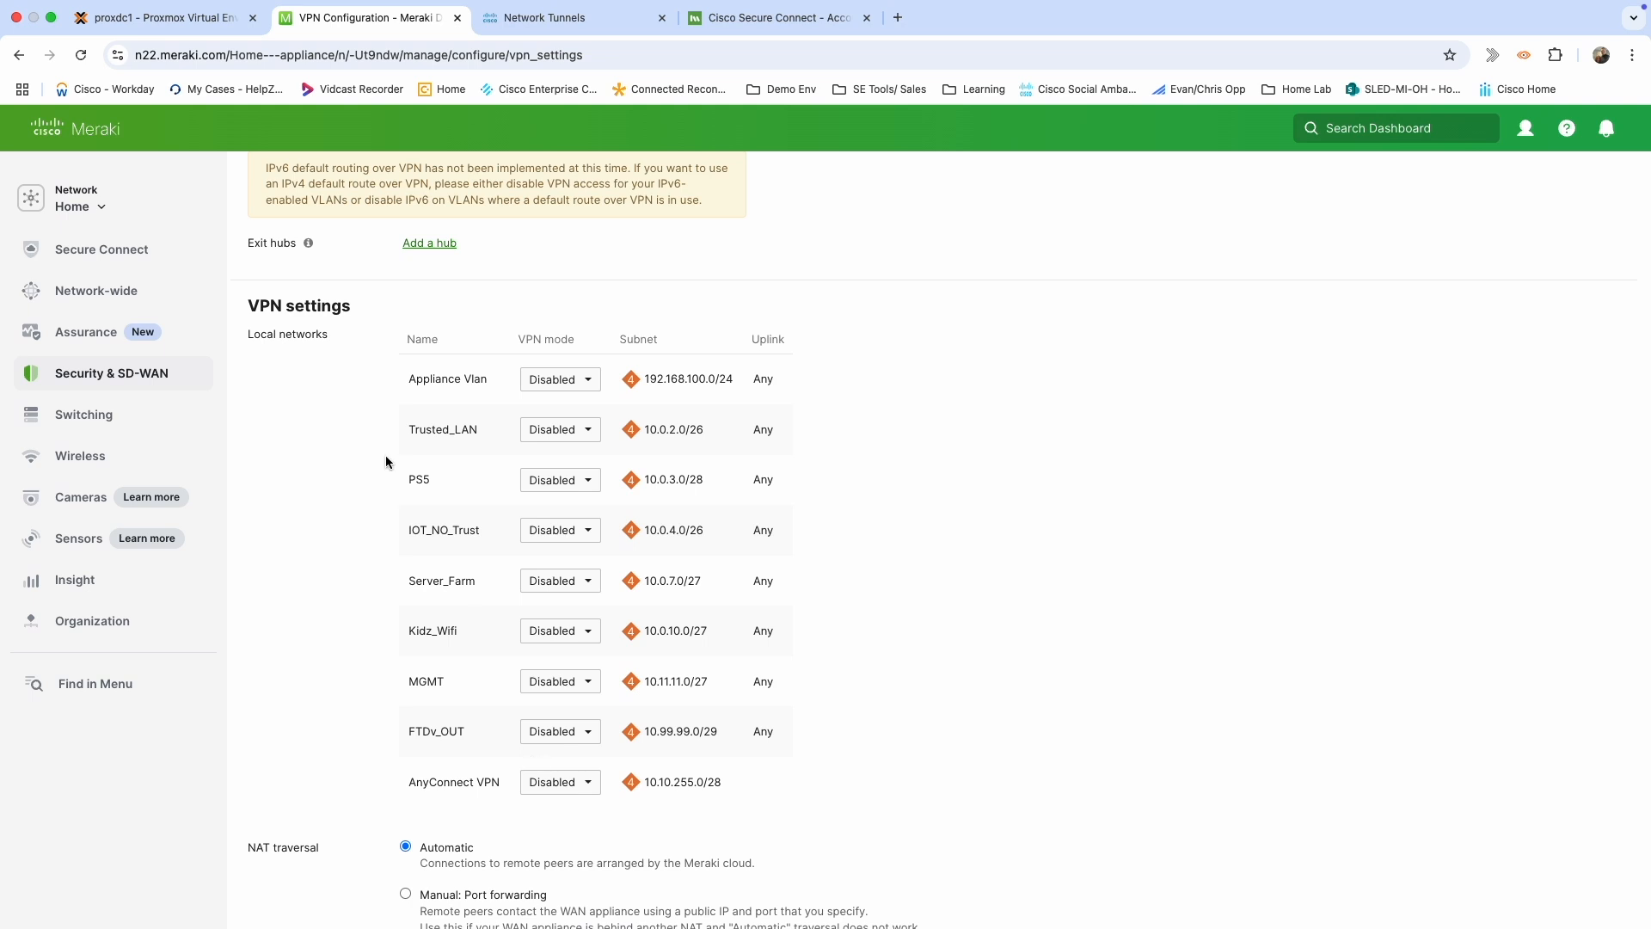
mouse_move(301, 244)
scroll(509, 706, down, 3)
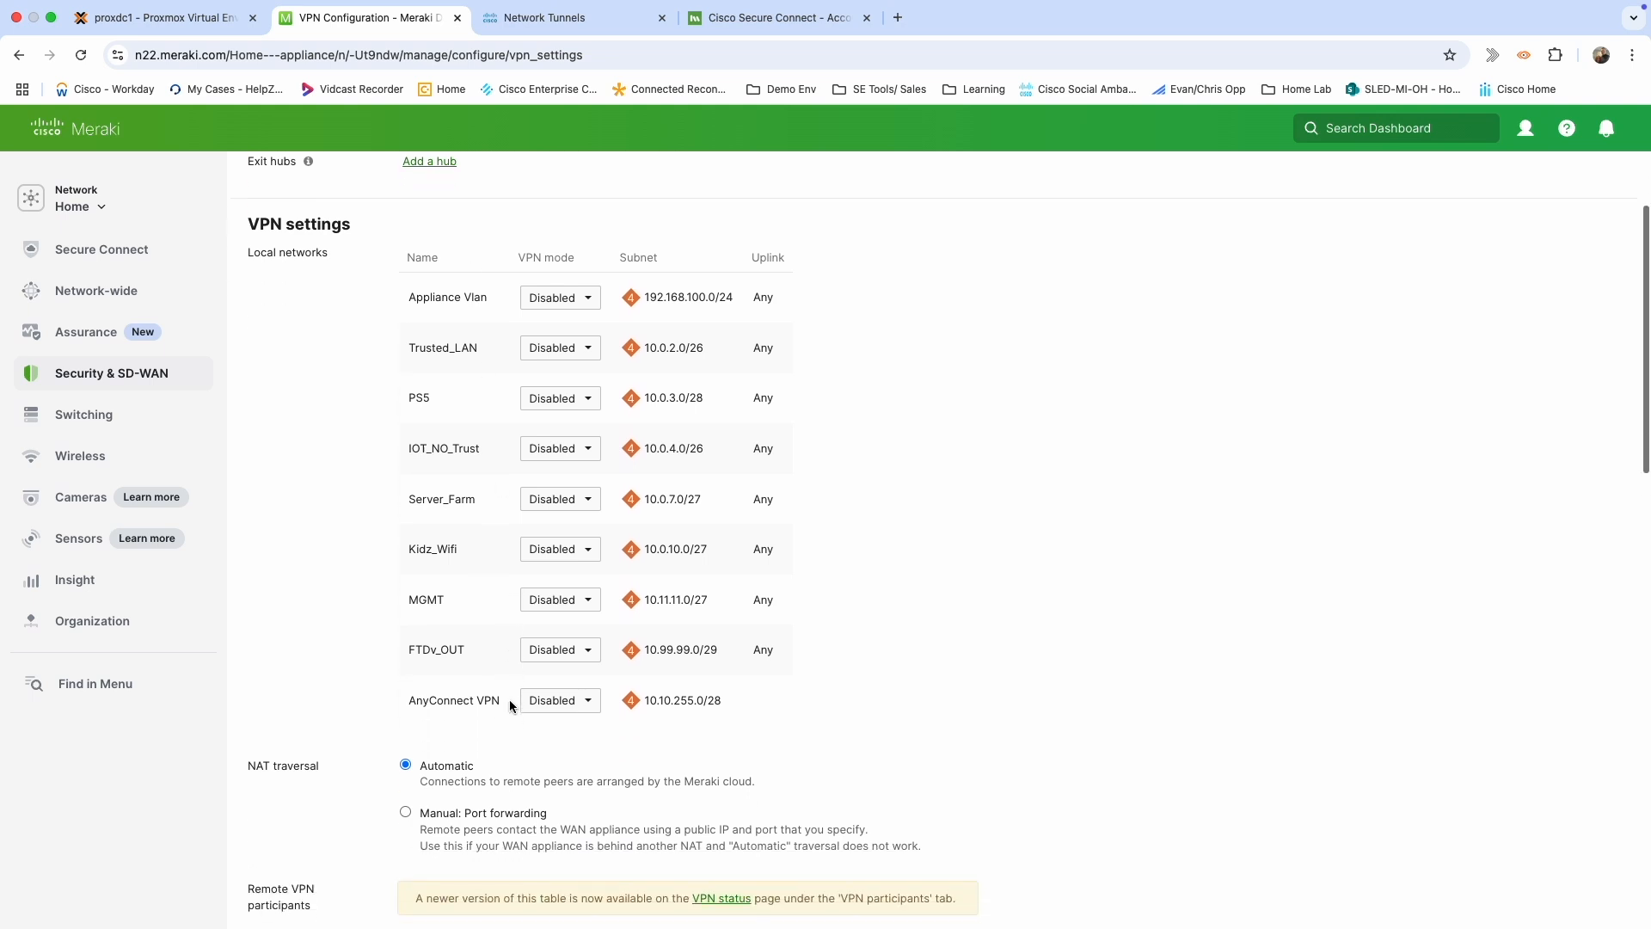
scroll(509, 706, up, 3)
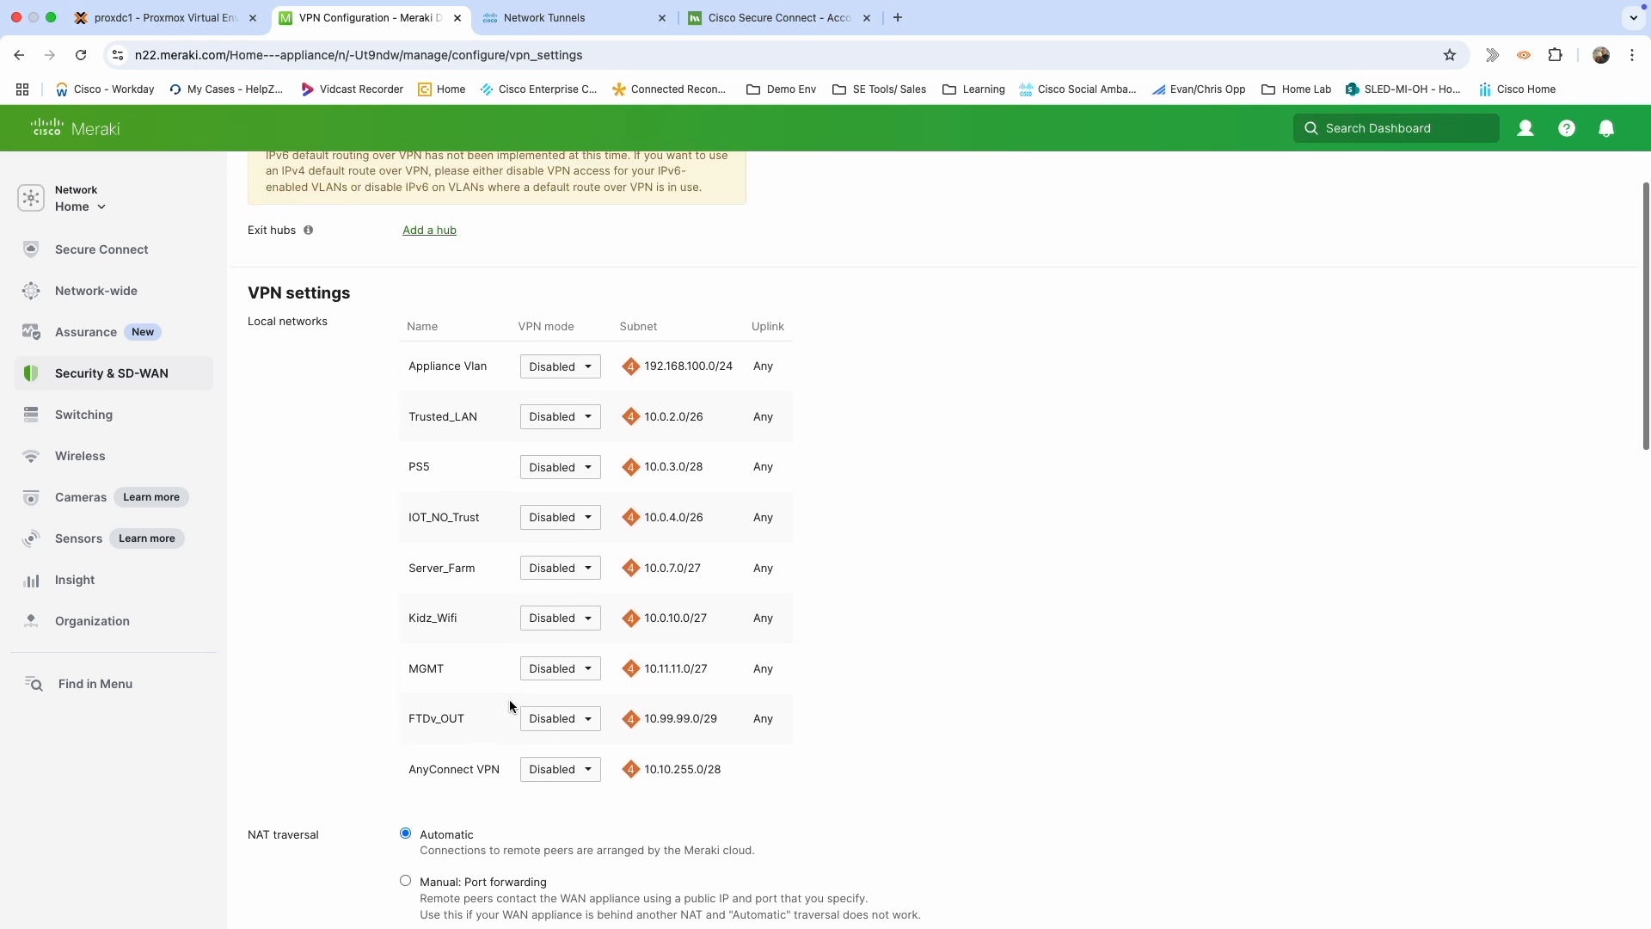
scroll(509, 706, down, 1)
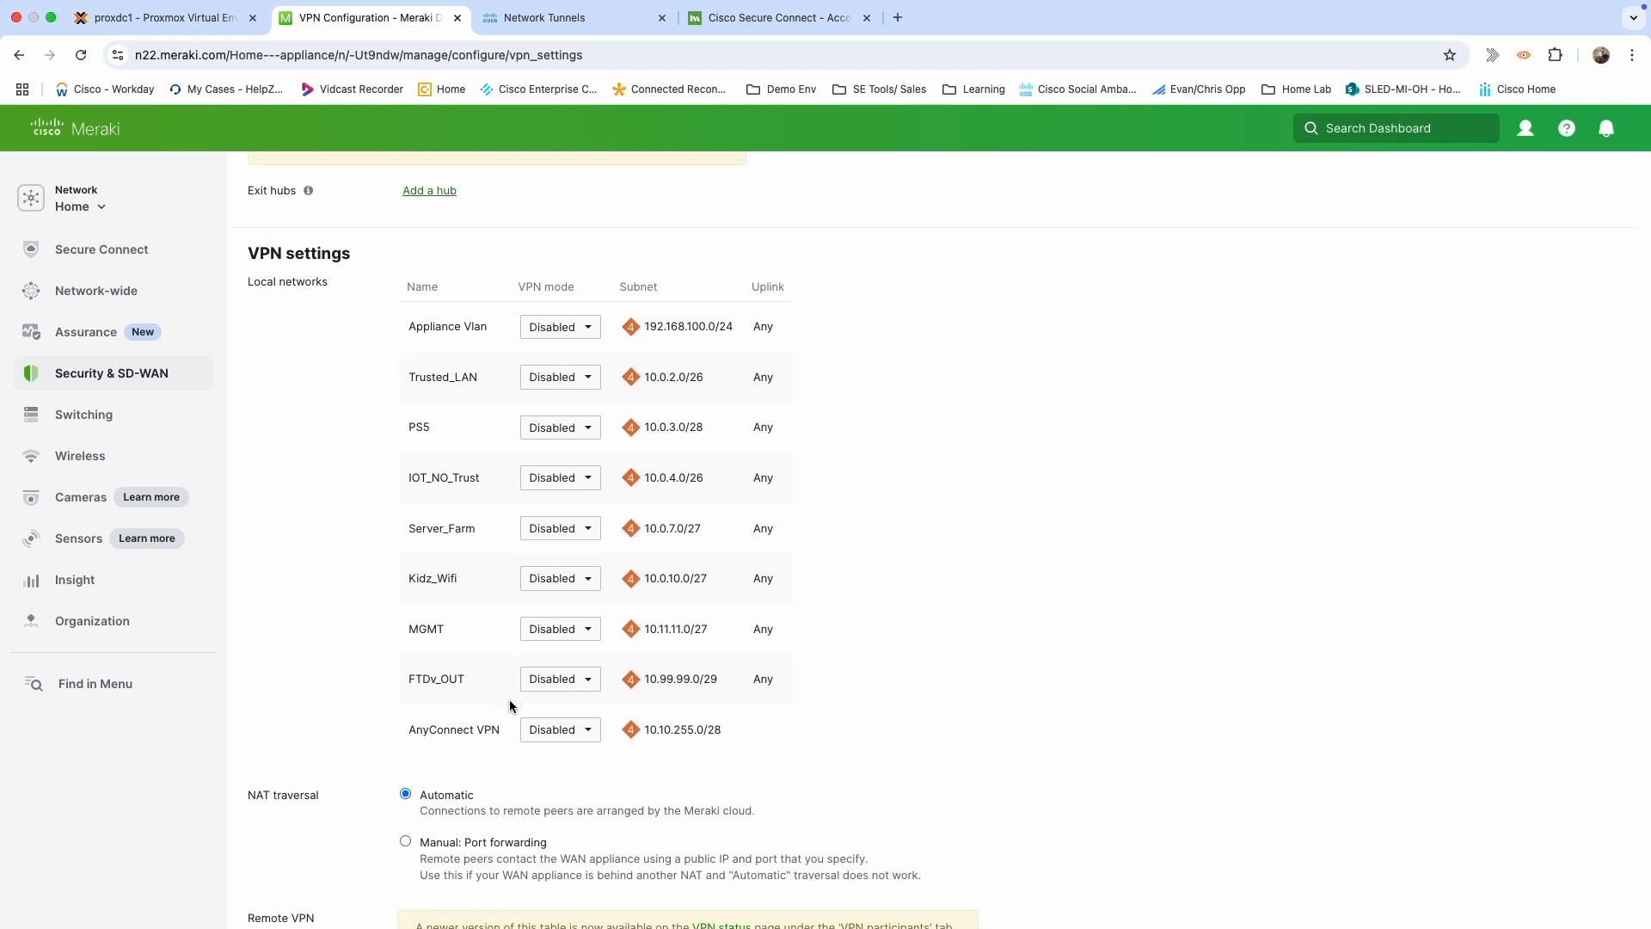
scroll(509, 706, down, 4)
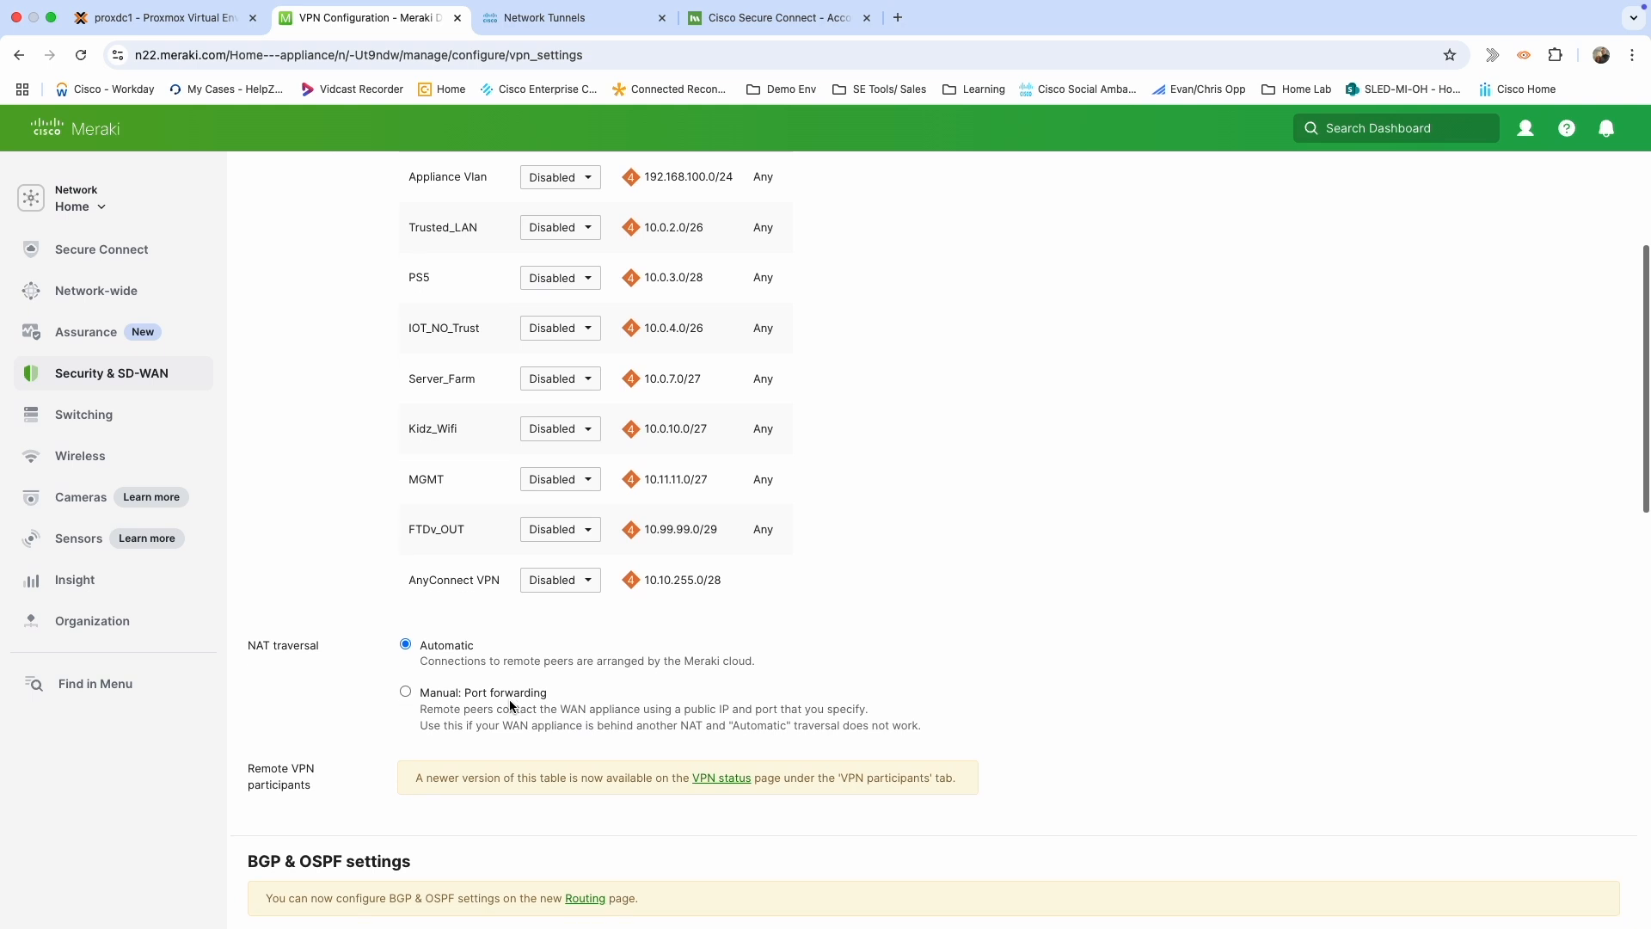
Go back to the Secure Connect overview and review the security requests, policy counts, sites, network tunnels, remote access and applications.
mouse_move(121, 249)
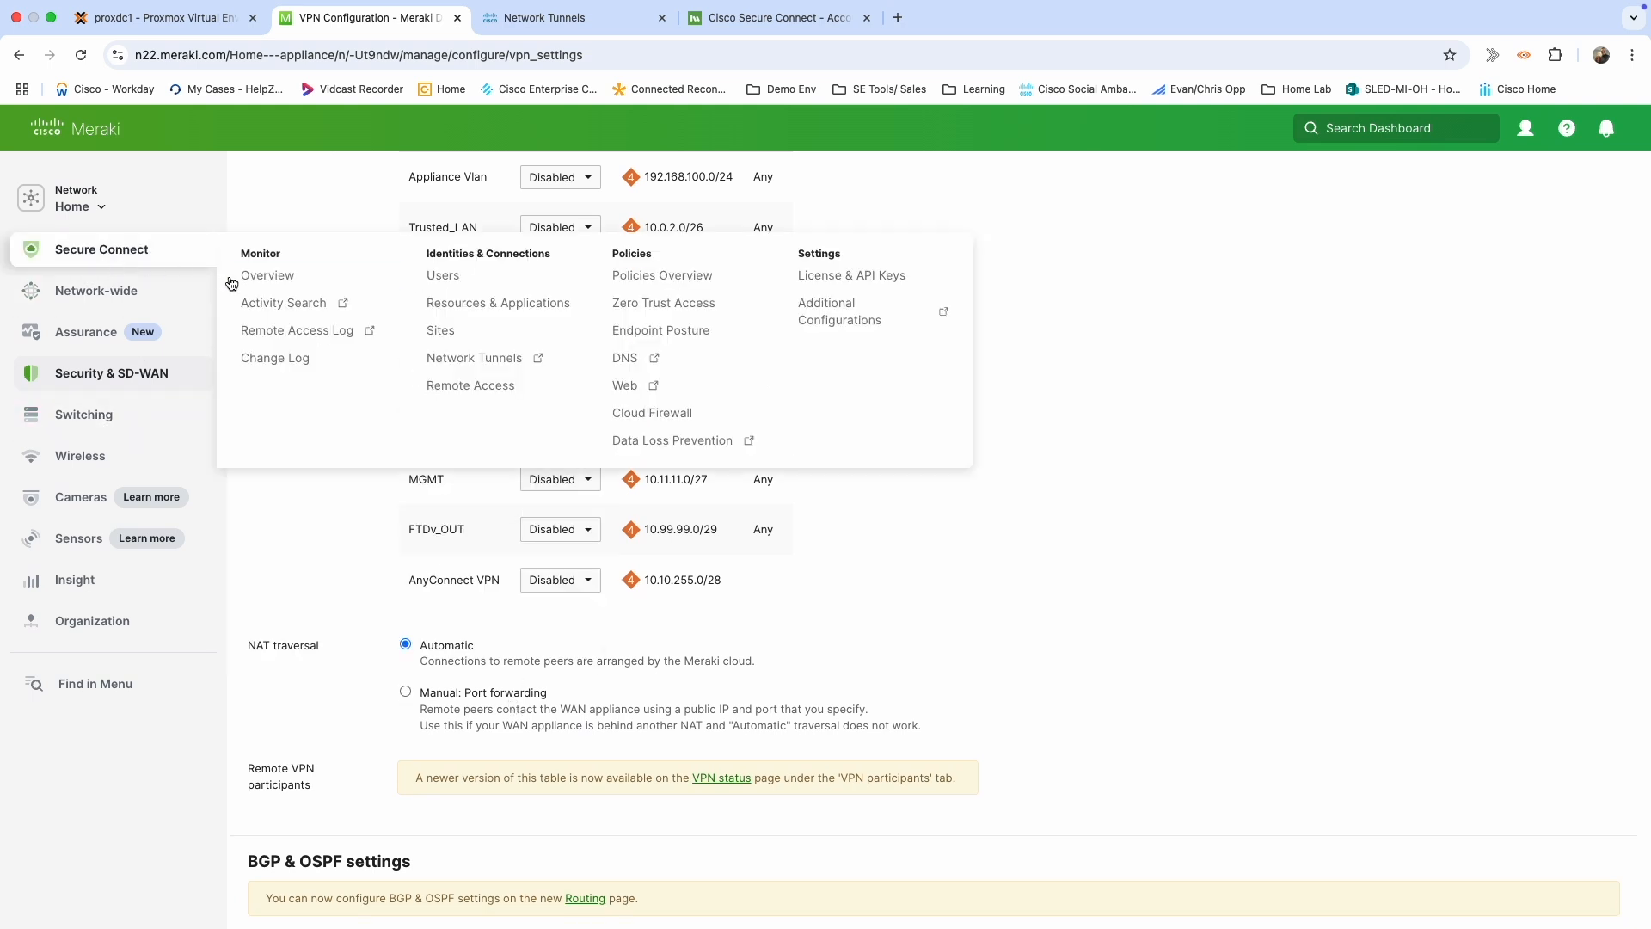
click(256, 285)
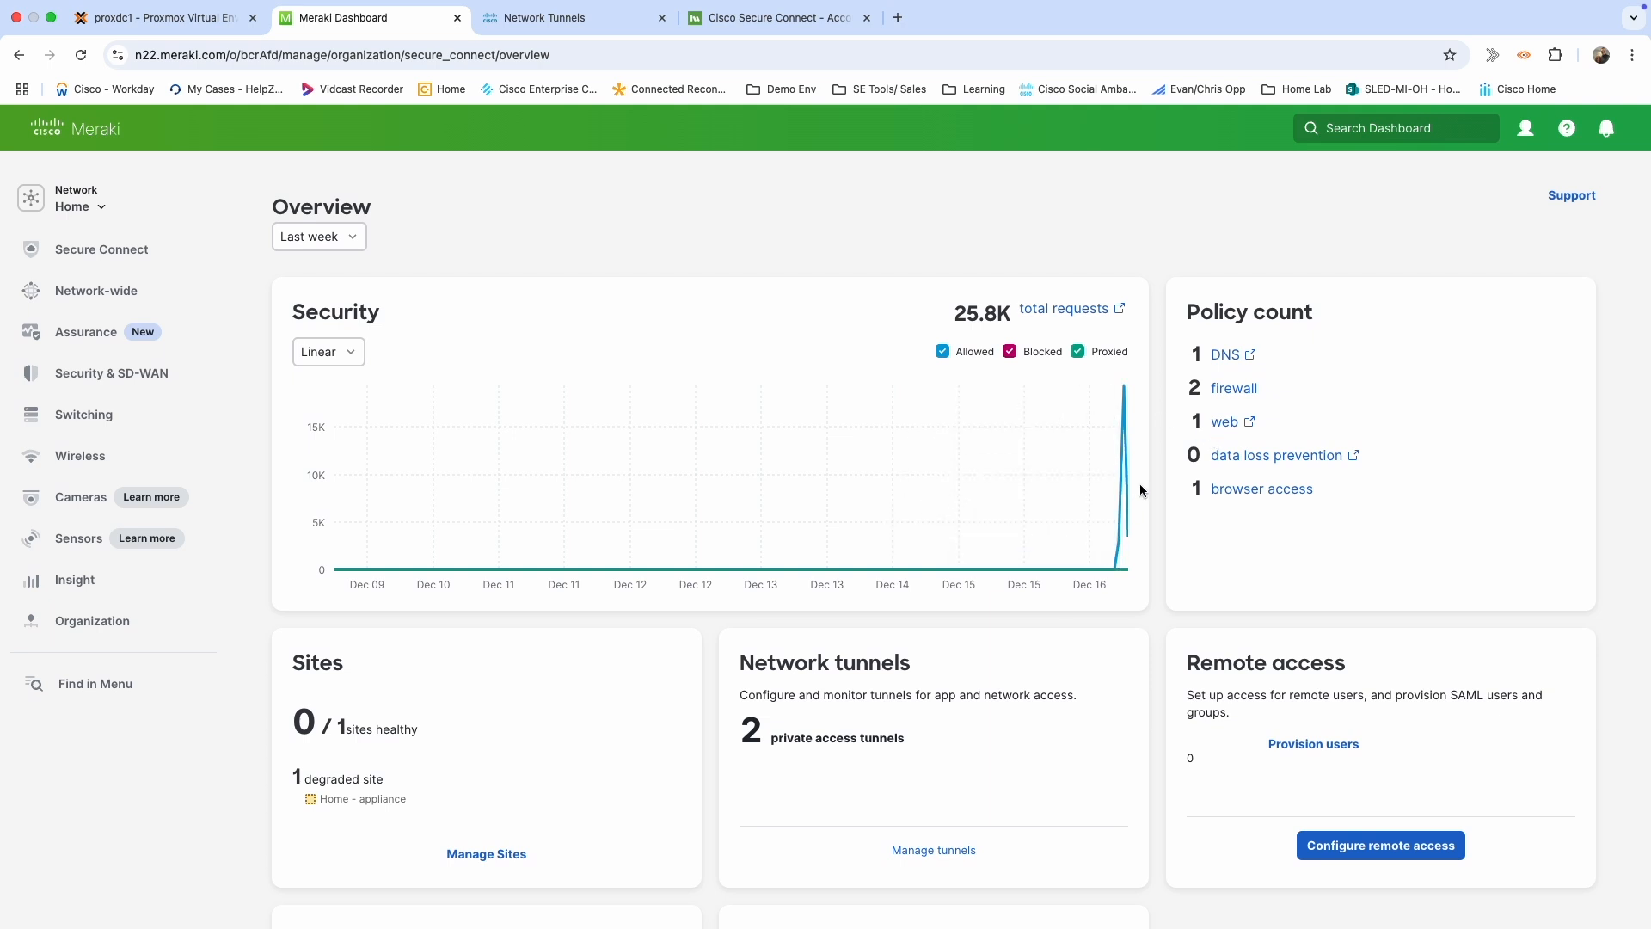
mouse_move(1120, 463)
scroll(651, 684, down, 5)
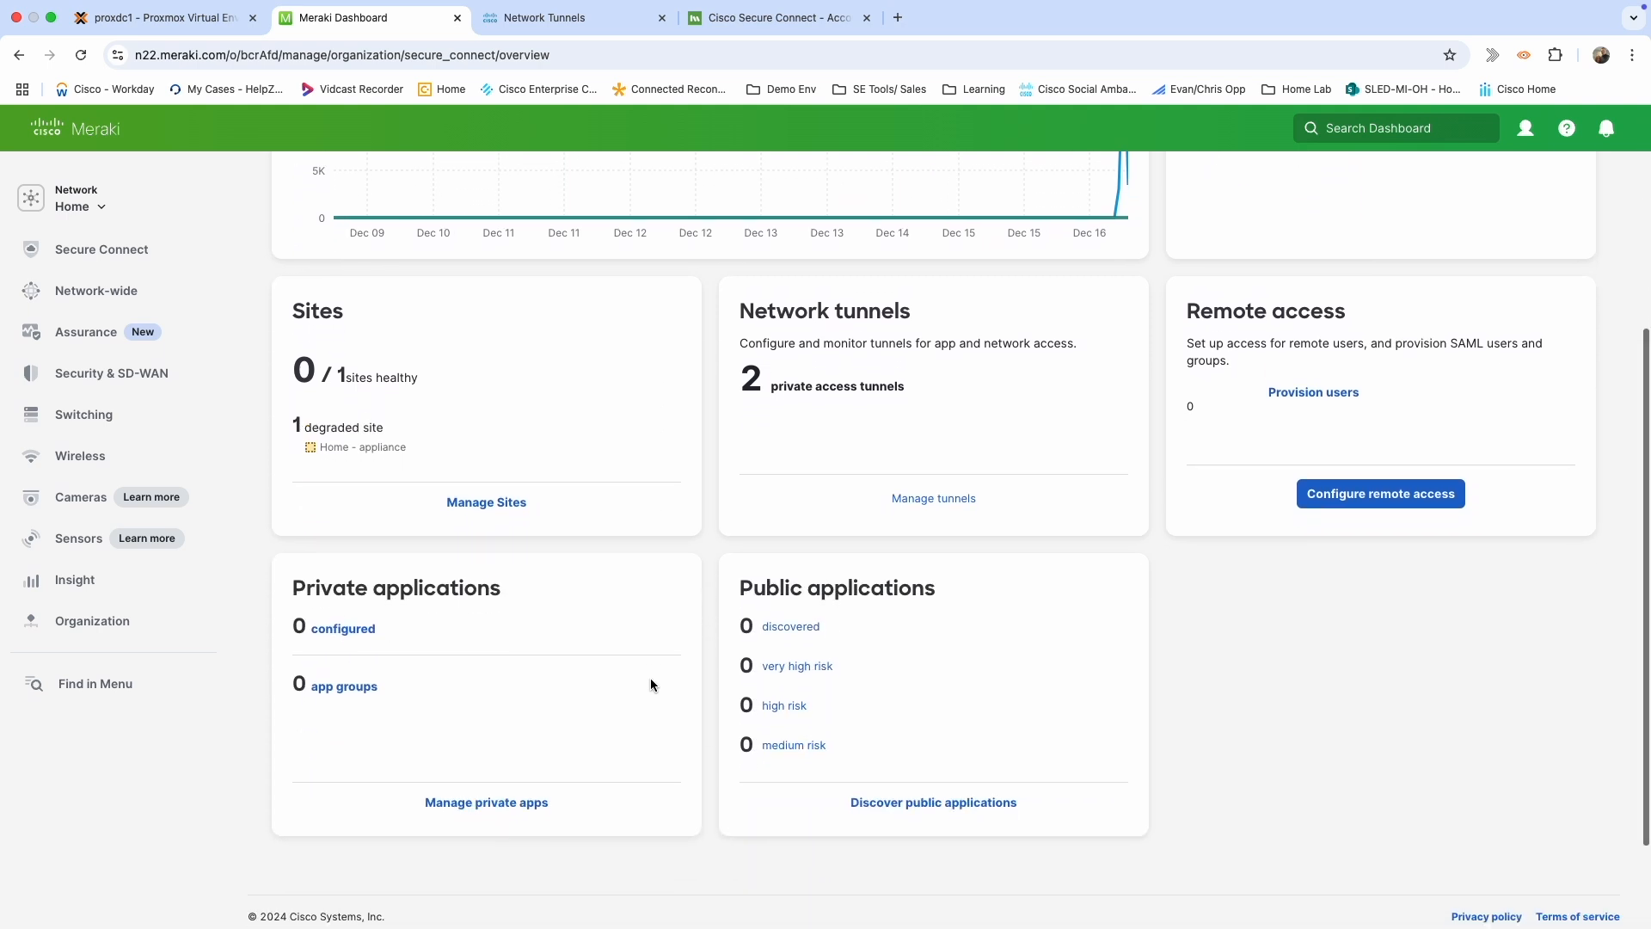
scroll(650, 684, up, 3)
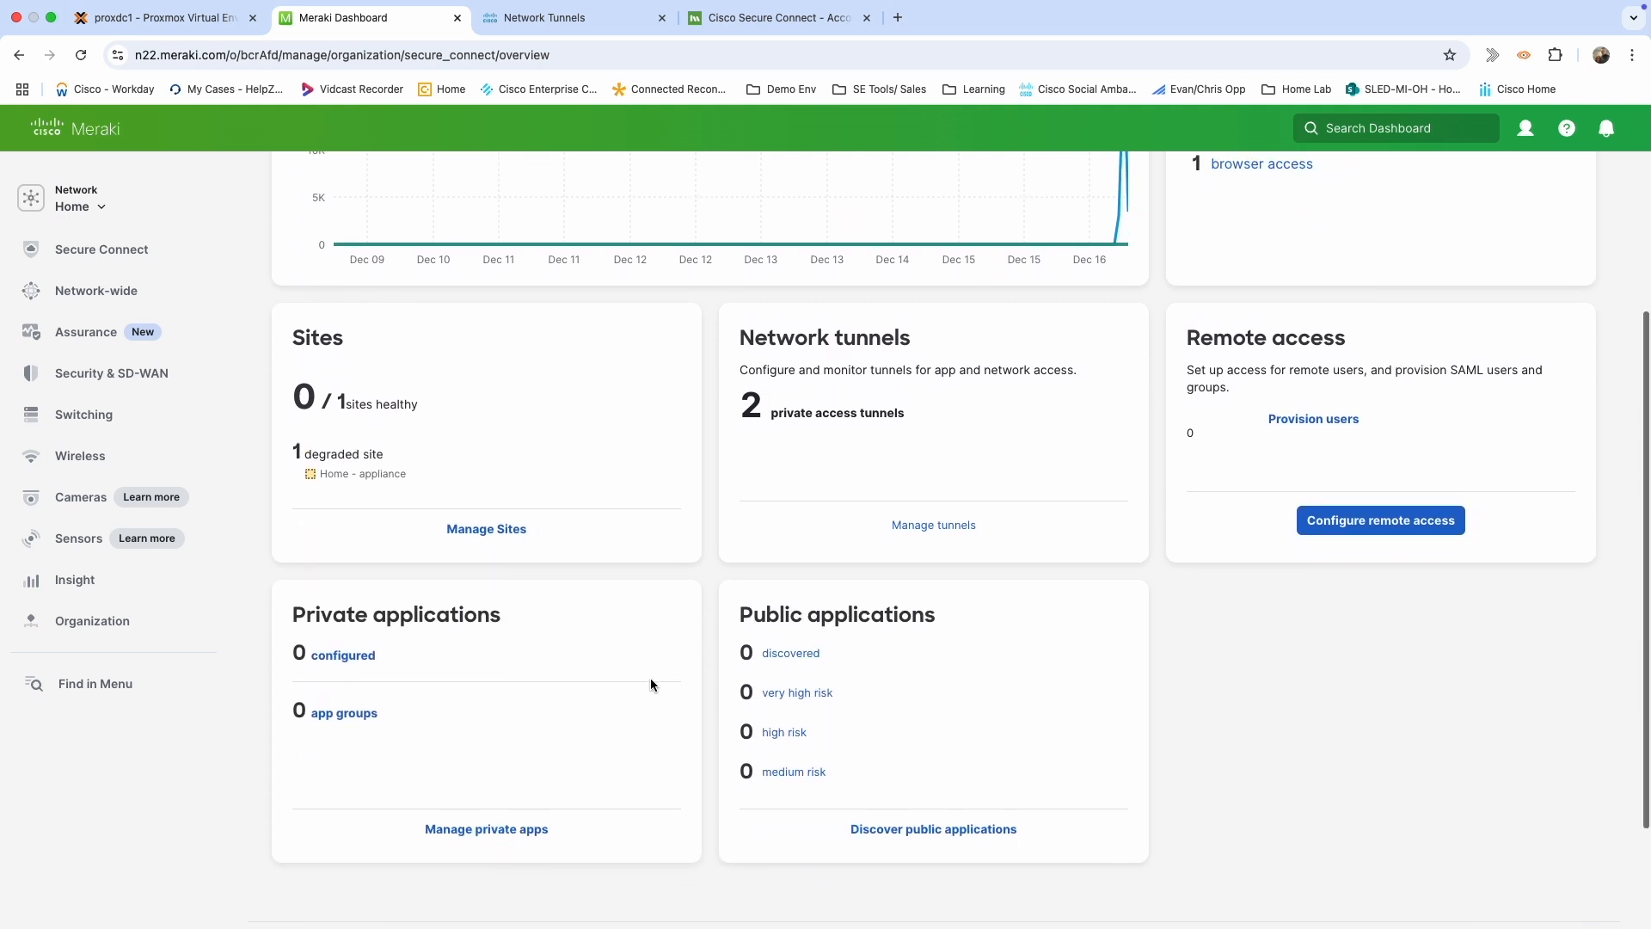